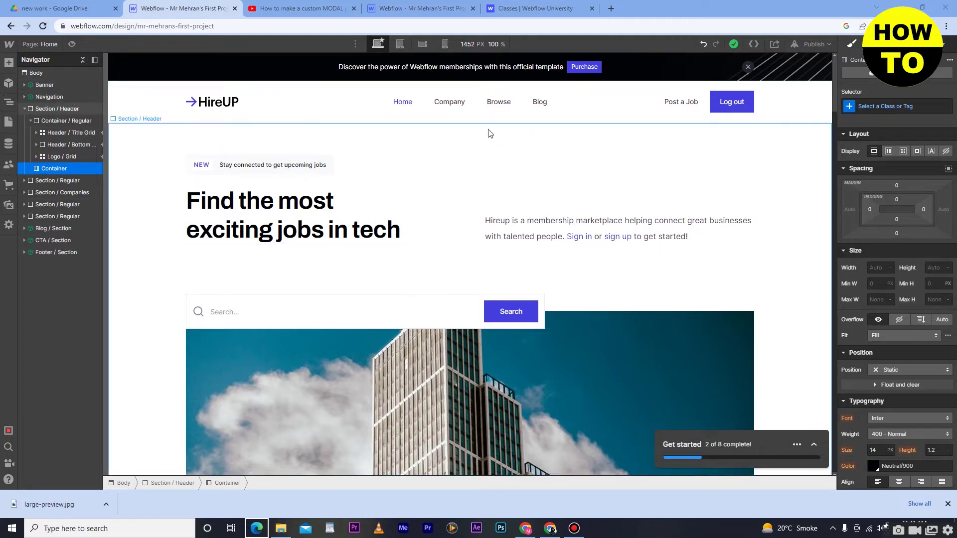
# - Find the Div Block element and insert it between the Navigation and the Section / Header on the Home page
pyautogui.click(458, 149)
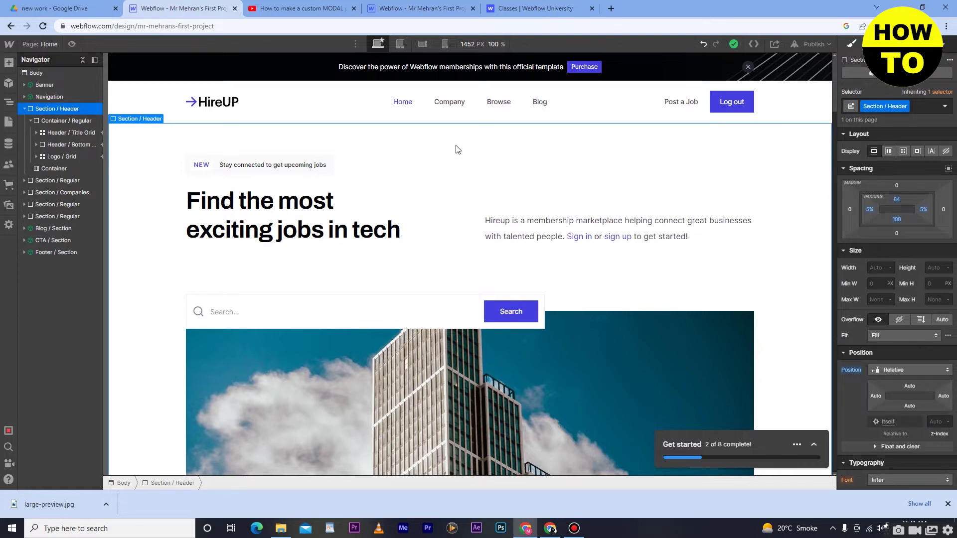
pyautogui.hotkey('ctrl', 'k')
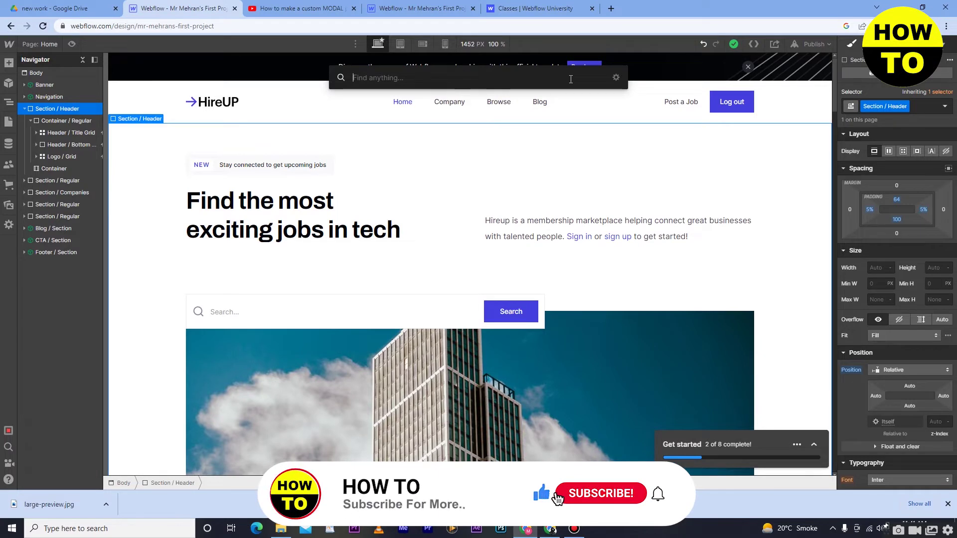
pyautogui.write('d')
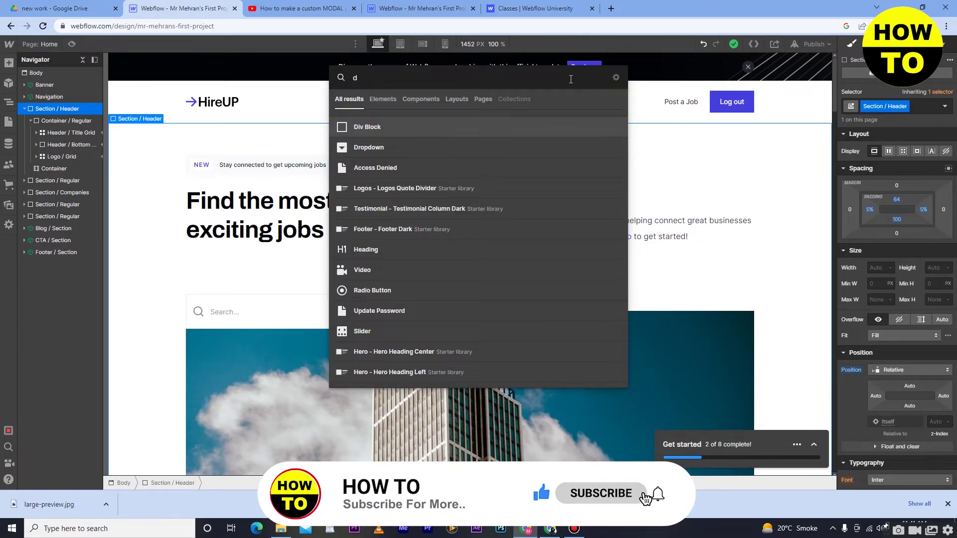
pyautogui.write('iv``')
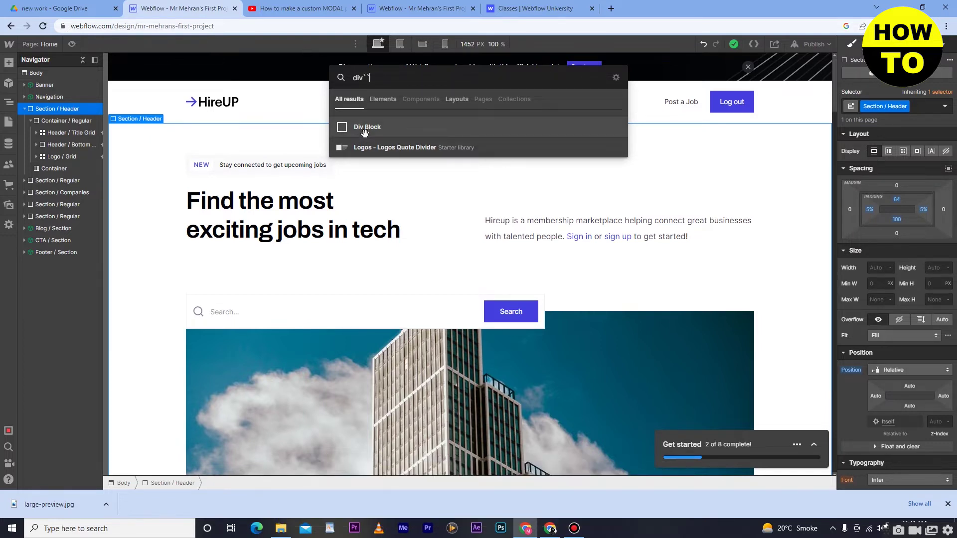
pyautogui.moveTo(397, 130); pyautogui.dragTo(53, 105)
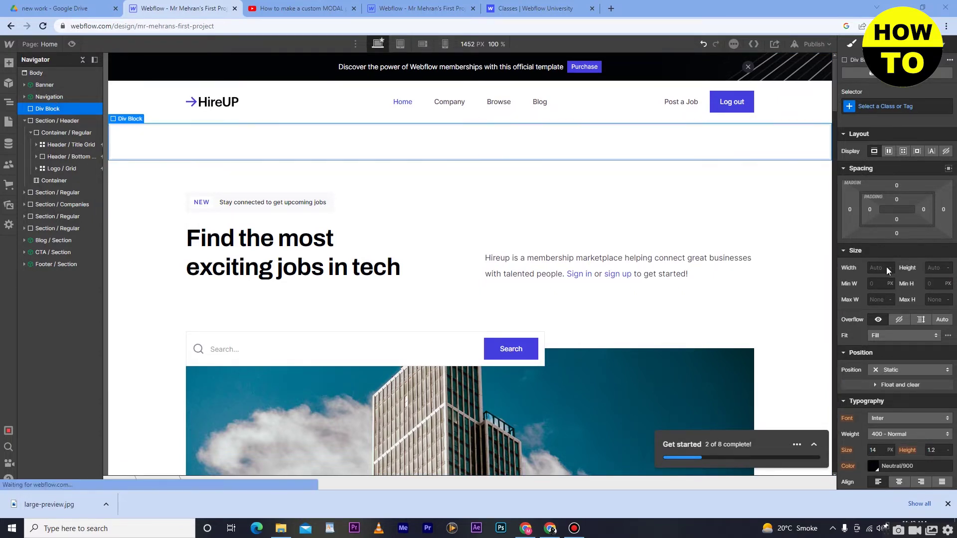
# - Set the new div block's background color to dark red #a82020
pyautogui.scroll(-5, 887, 277)
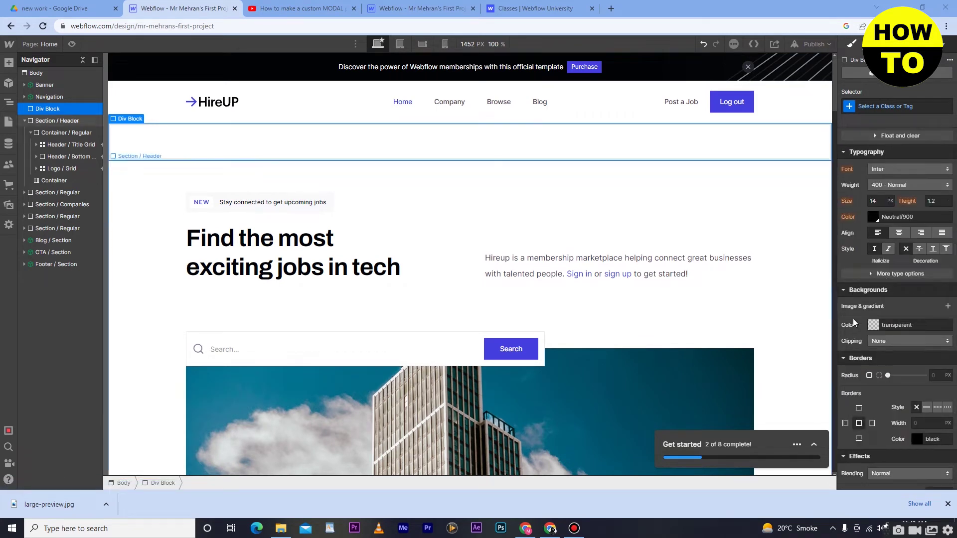
pyautogui.click(877, 326)
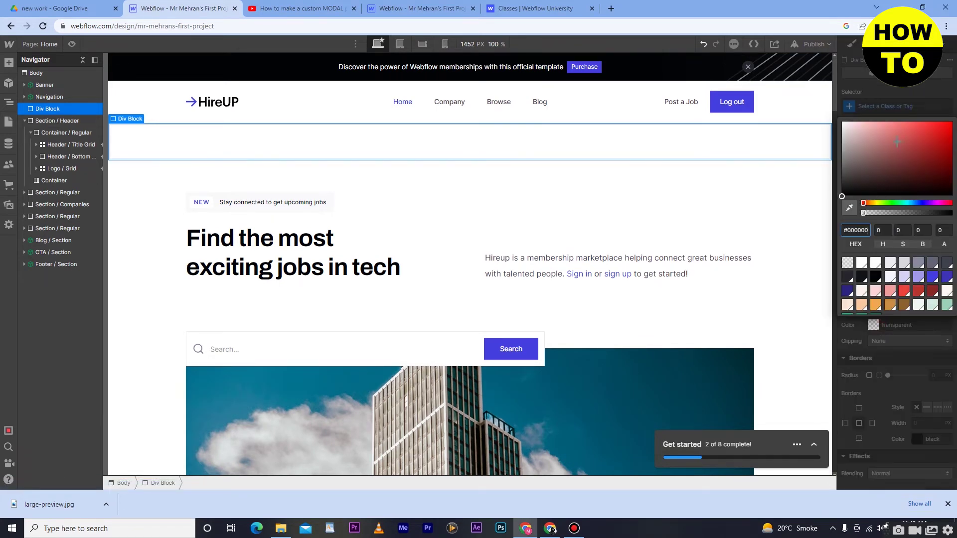
pyautogui.click(934, 130)
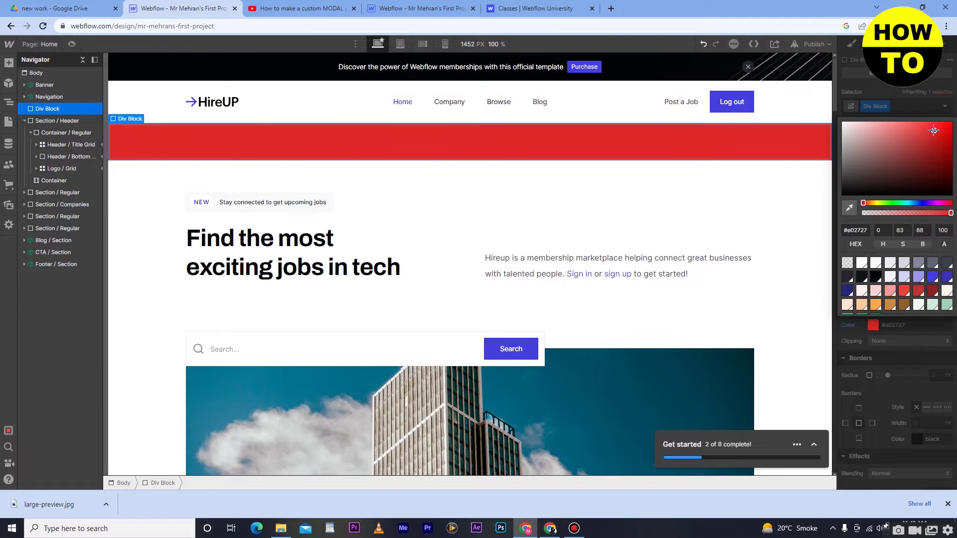
pyautogui.click(919, 145)
pyautogui.click(908, 141)
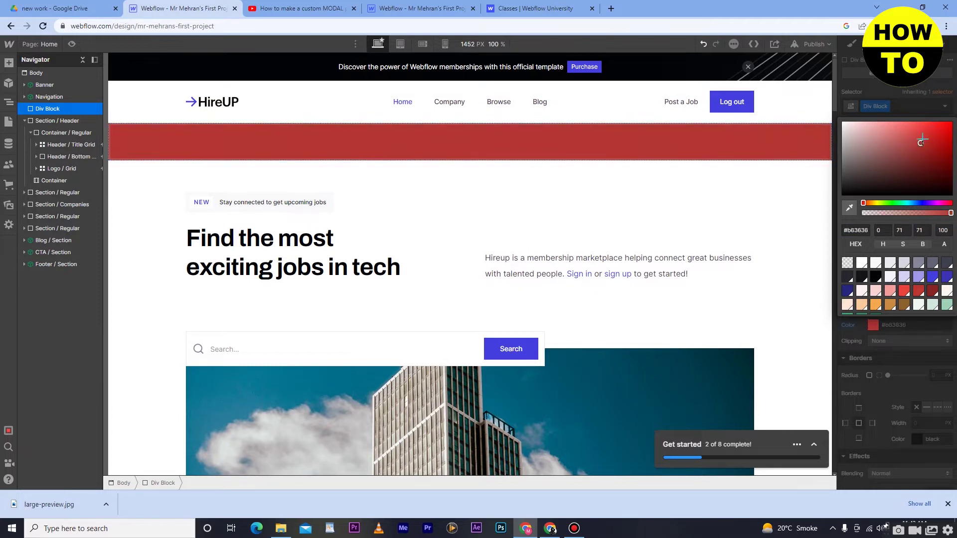
pyautogui.click(901, 170)
pyautogui.moveTo(901, 170); pyautogui.dragTo(933, 147)
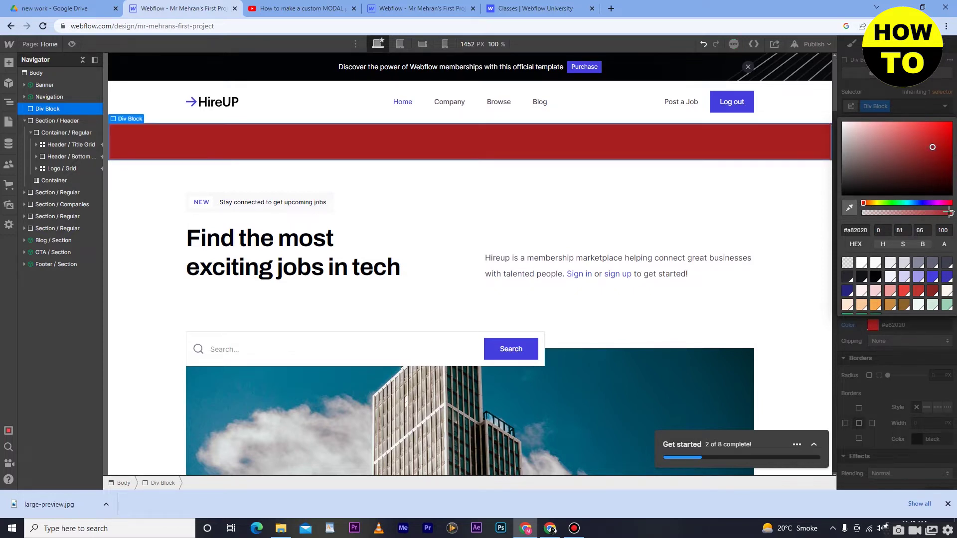
pyautogui.moveTo(951, 213)
pyautogui.mouseDown()
pyautogui.moveTo(903, 213)
pyautogui.moveTo(951, 213)
pyautogui.mouseUp()
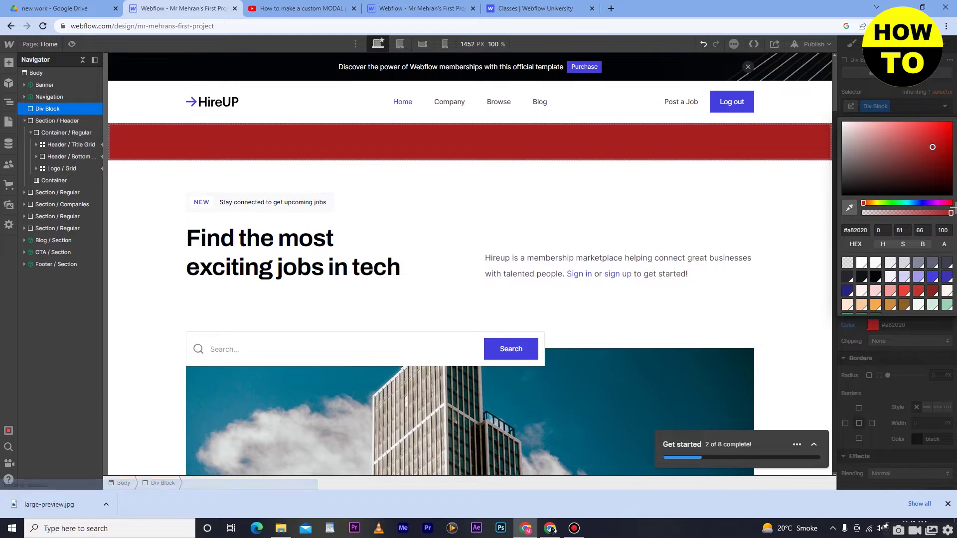
pyautogui.click(919, 372)
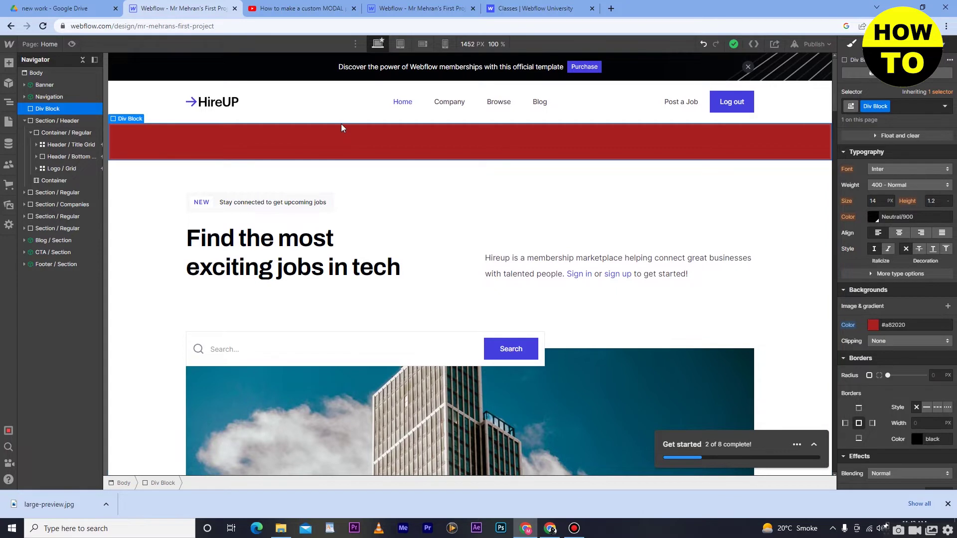
# - Set the red div block's width and height to 500 px each
pyautogui.scroll(-2, 918, 232)
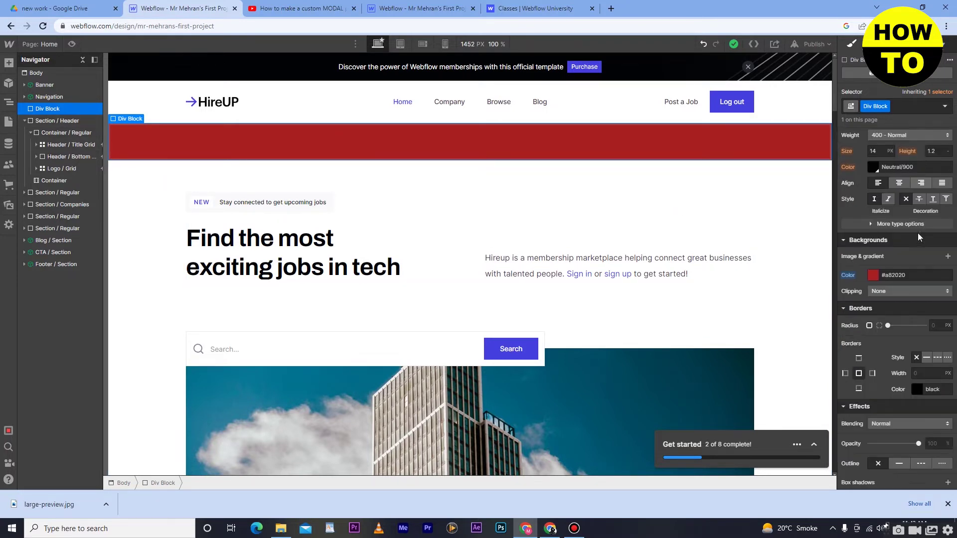
pyautogui.scroll(-1, 917, 209)
pyautogui.scroll(8, 917, 209)
pyautogui.click(879, 271)
pyautogui.write('500')
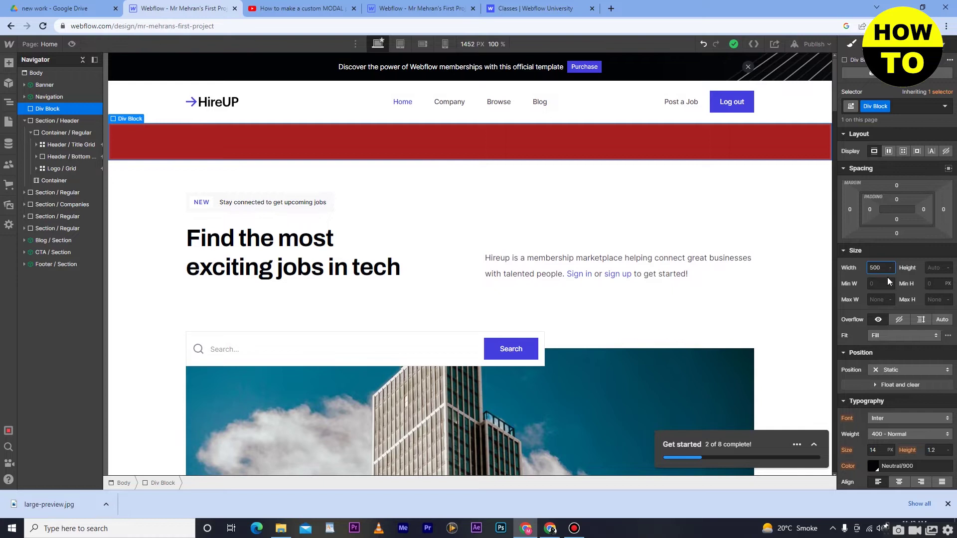
pyautogui.click(940, 267)
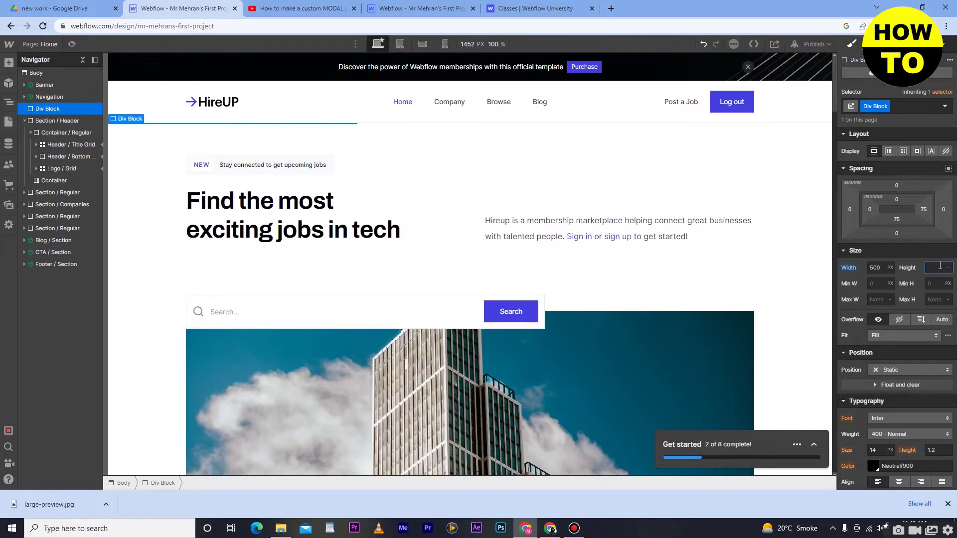
pyautogui.write('500')
pyautogui.click(736, 264)
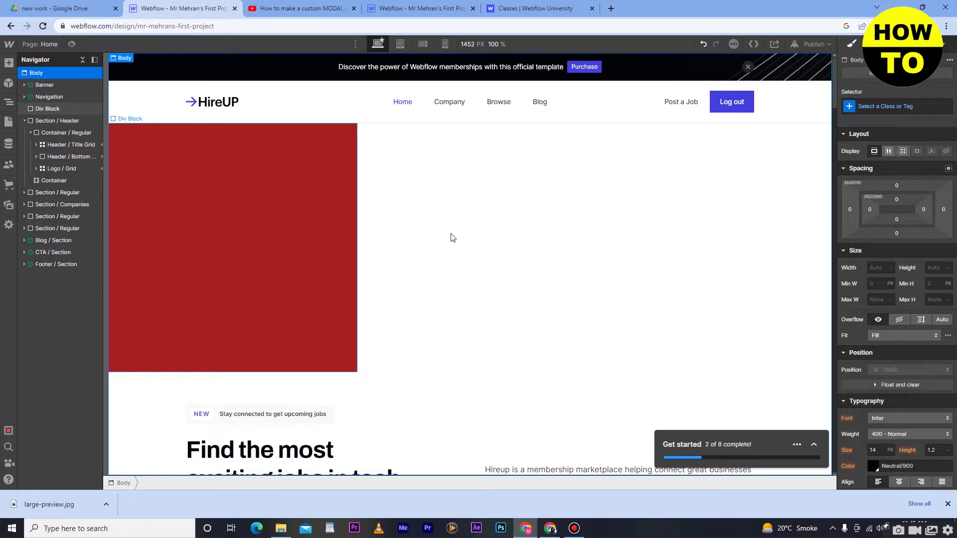
pyautogui.moveTo(885, 268)
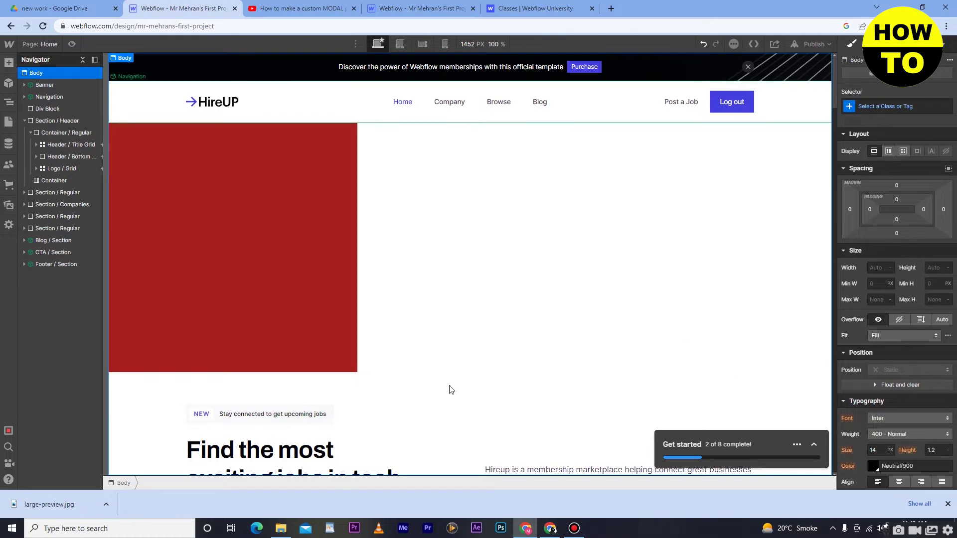
# - Place a Container inside the red div block and delete it again
pyautogui.click(45, 111)
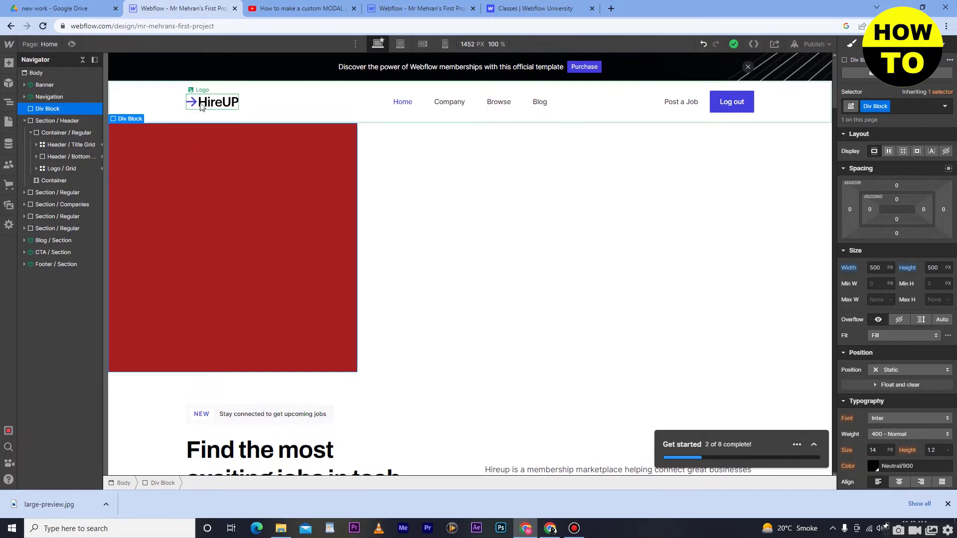
pyautogui.click(10, 64)
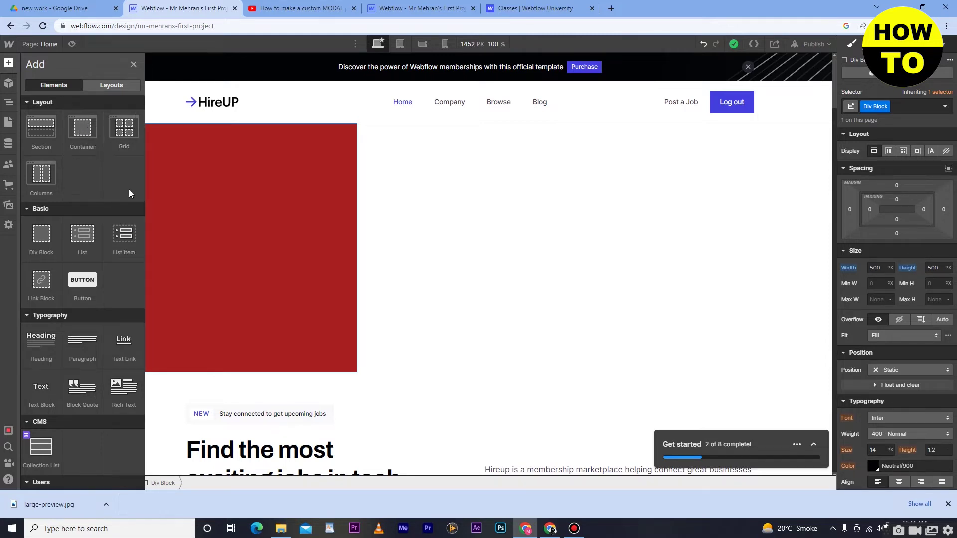
pyautogui.moveTo(84, 125); pyautogui.dragTo(232, 208)
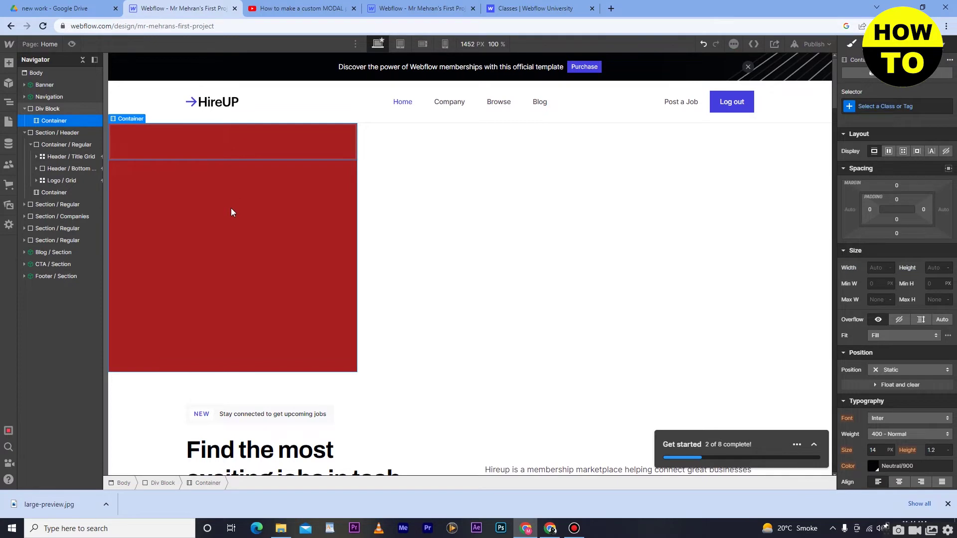
pyautogui.rightClick(144, 143)
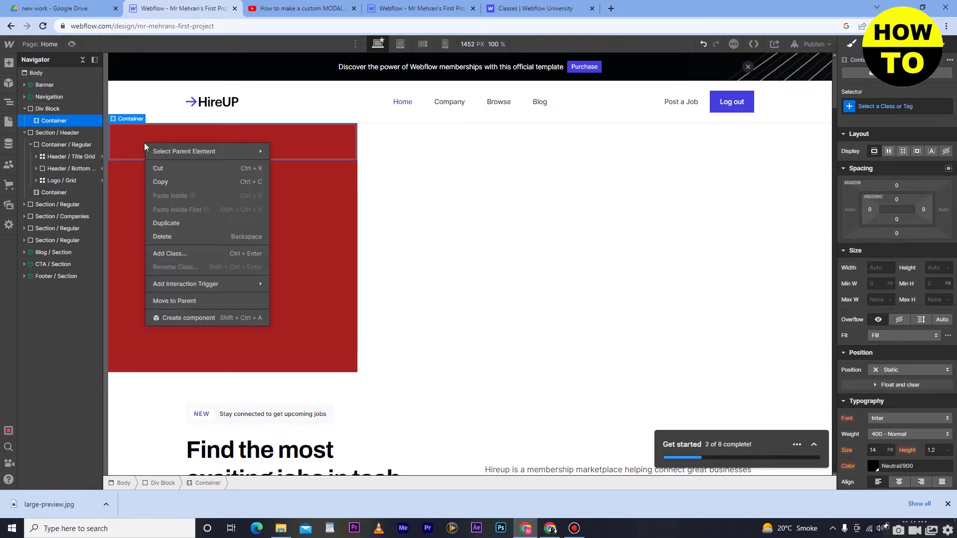
pyautogui.click(142, 143)
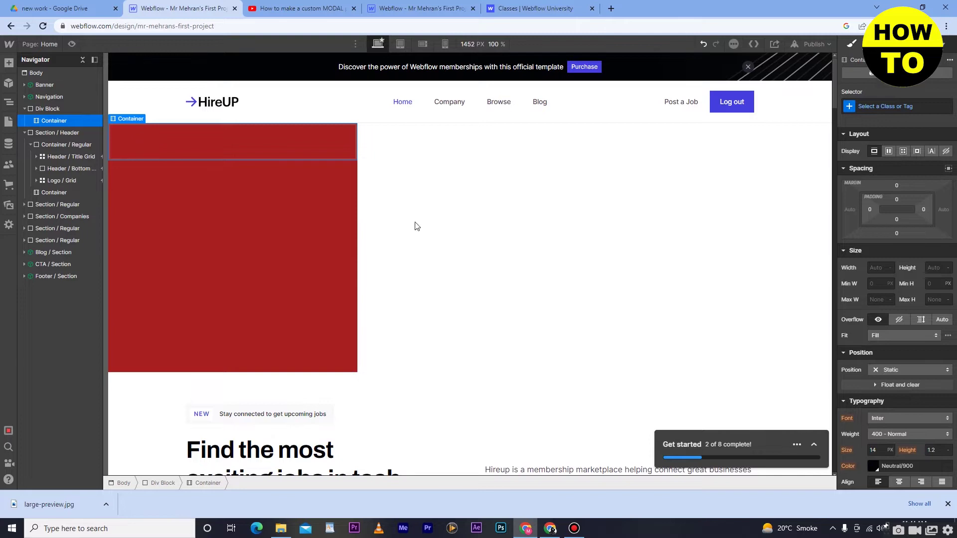
pyautogui.rightClick(249, 151)
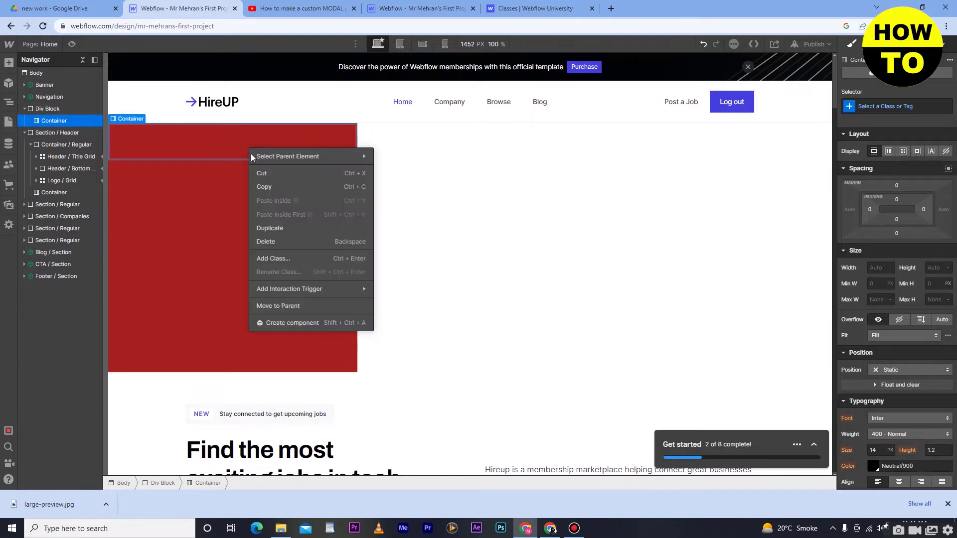
pyautogui.press('BackSpace')
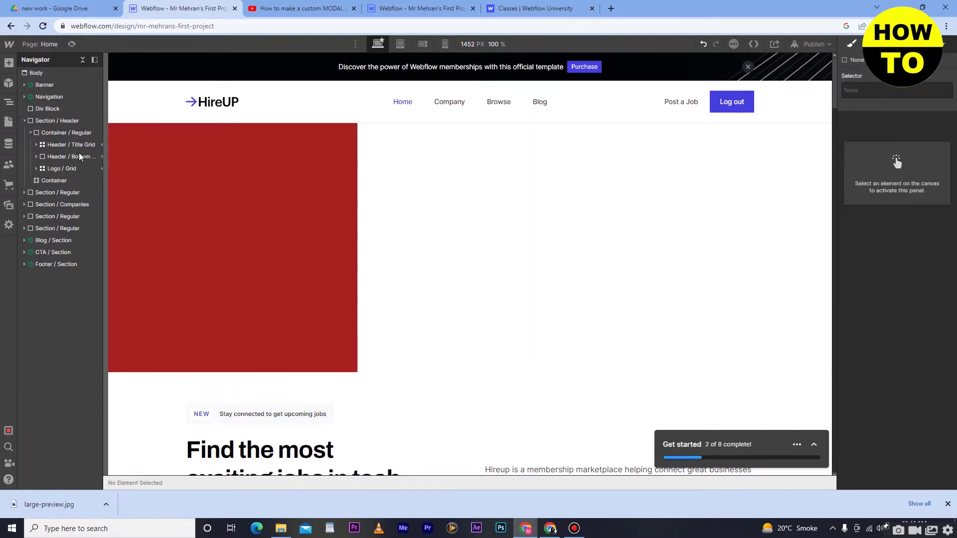
# - Add a Section inside the red div block and set its background color to dark blue #131c3a
pyautogui.click(9, 63)
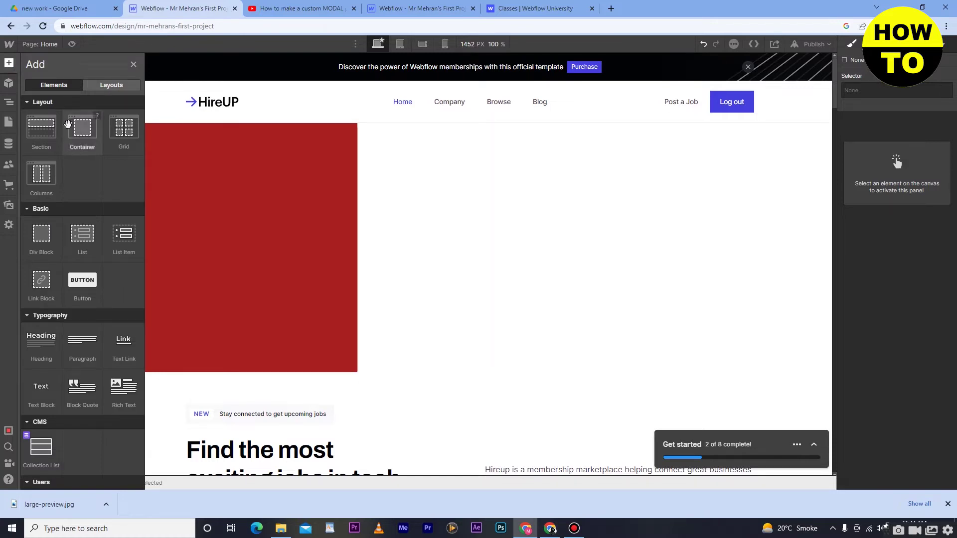
pyautogui.moveTo(49, 134); pyautogui.dragTo(245, 169)
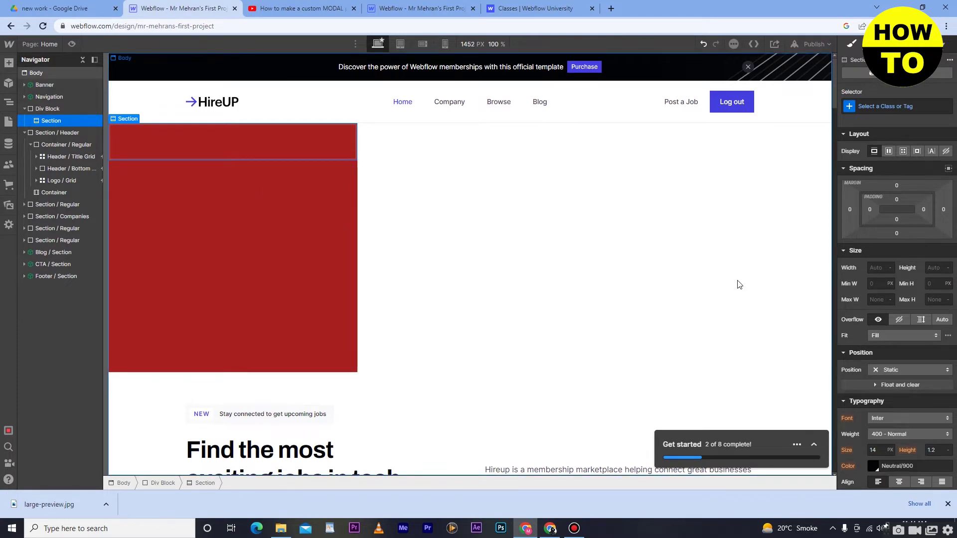
pyautogui.scroll(-5, 929, 329)
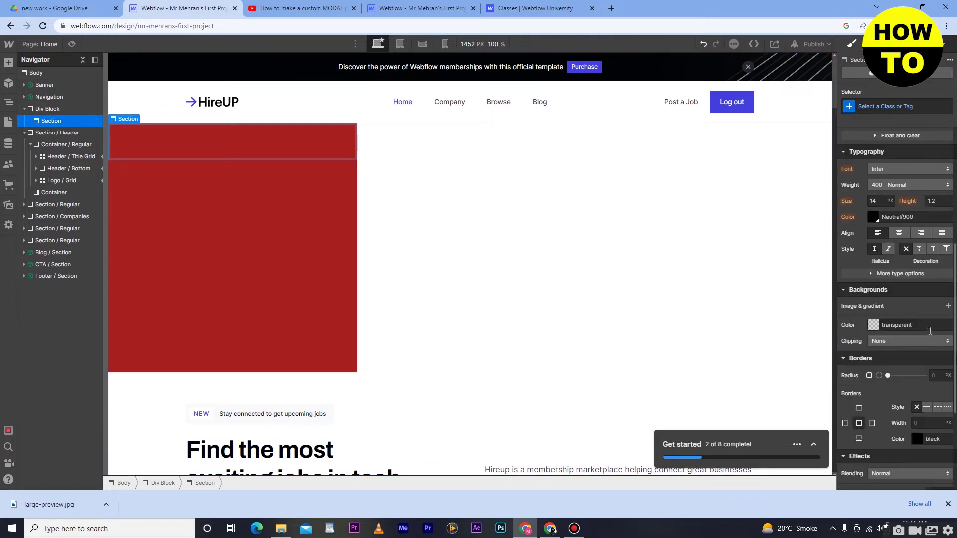
pyautogui.click(873, 325)
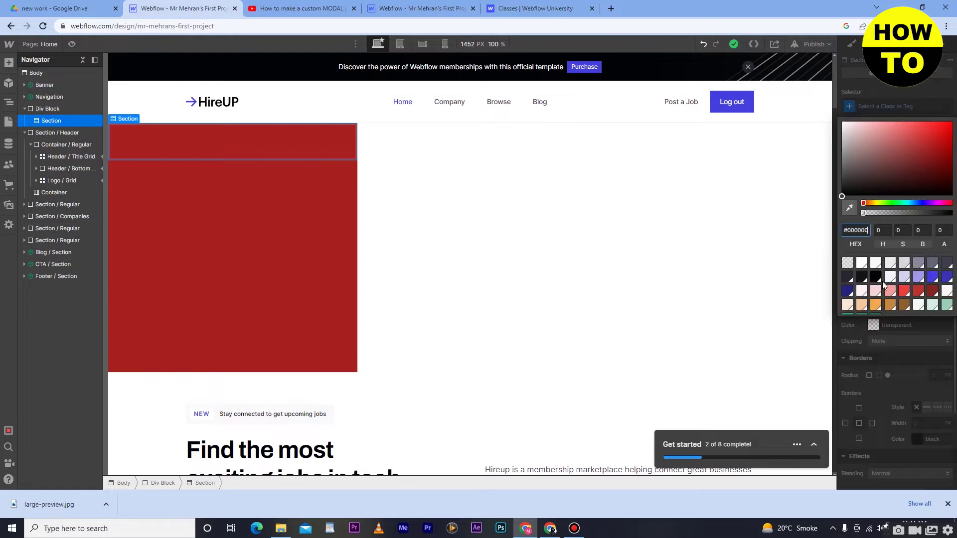
pyautogui.write('#141b31')
pyautogui.press('Return')
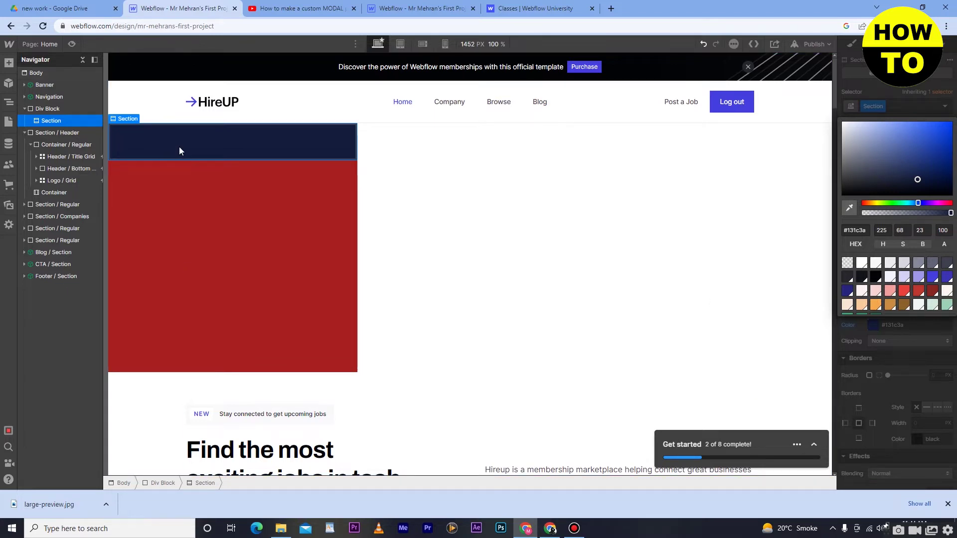
pyautogui.click(917, 102)
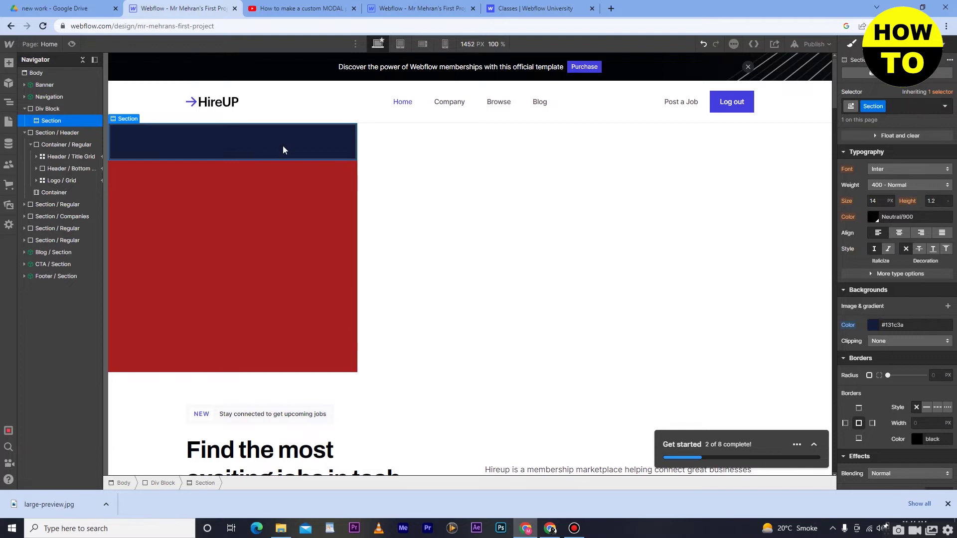
# - Add an H1 heading inside the red div block, directly below the dark blue section
pyautogui.click(11, 65)
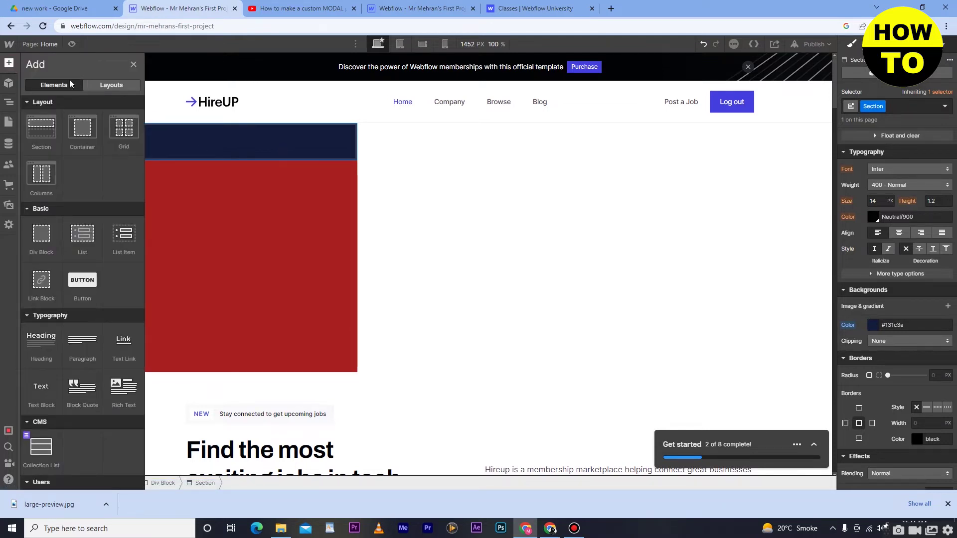
pyautogui.click(109, 85)
pyautogui.click(62, 85)
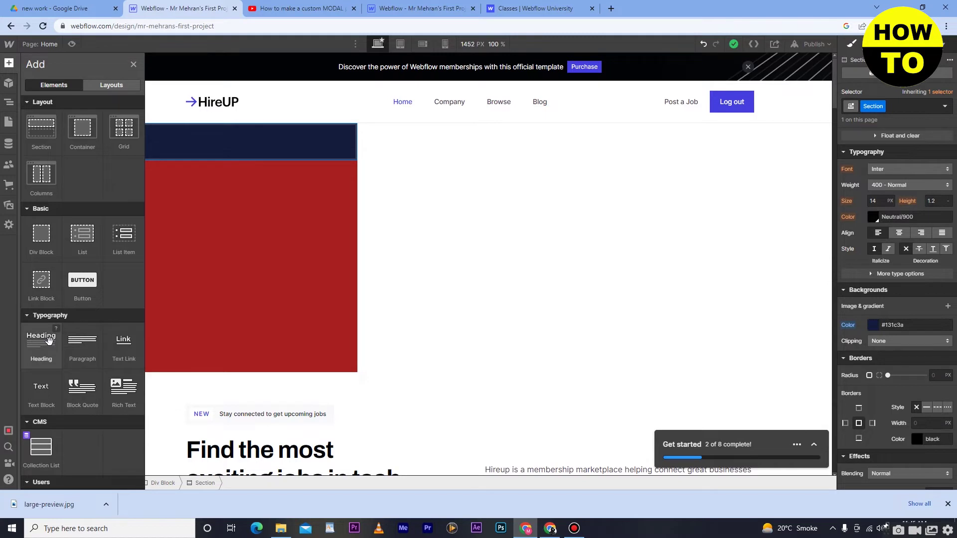
pyautogui.moveTo(88, 331); pyautogui.dragTo(176, 125)
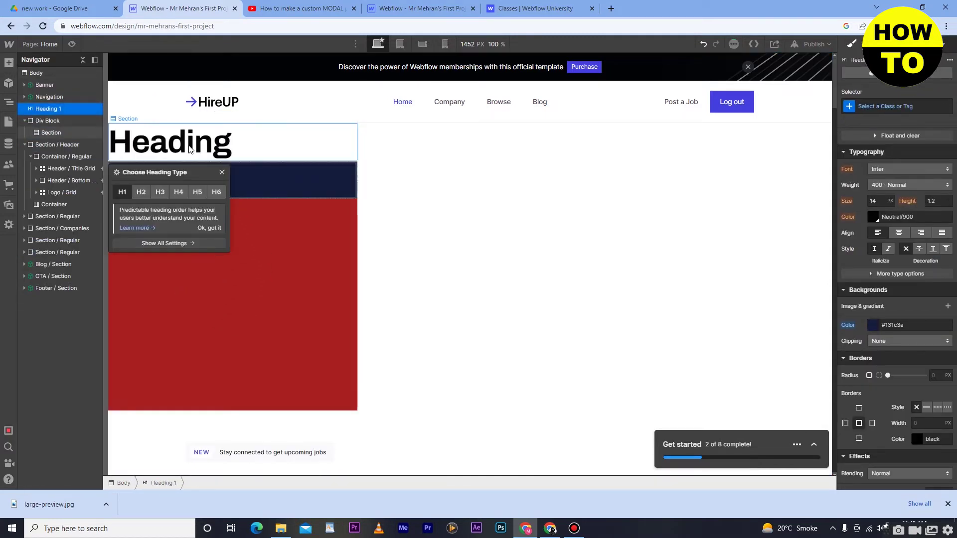
pyautogui.moveTo(215, 159); pyautogui.dragTo(110, 186)
# - Replace the text of the heading below the dark blue section with "hy mes"
pyautogui.doubleClick(222, 183)
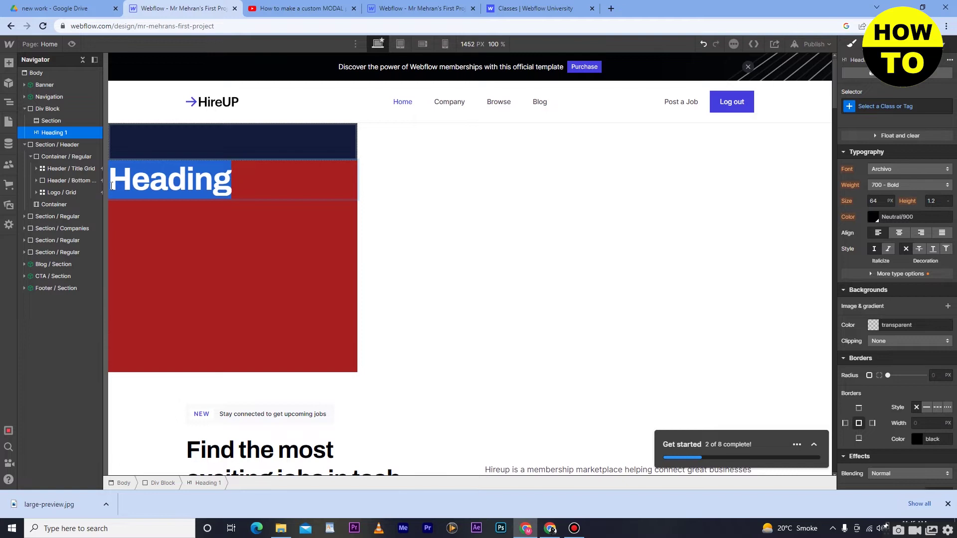
pyautogui.press('BackSpace')
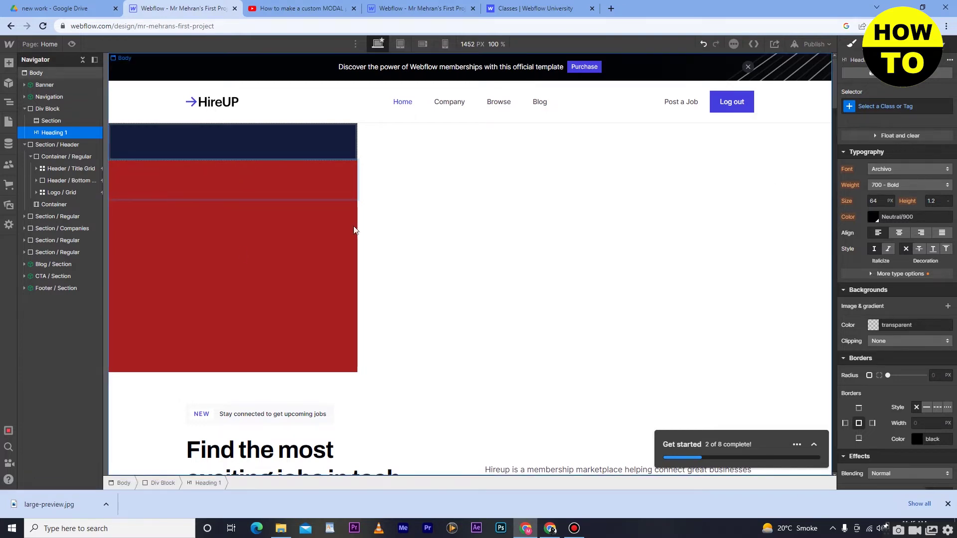
pyautogui.write('hy m')
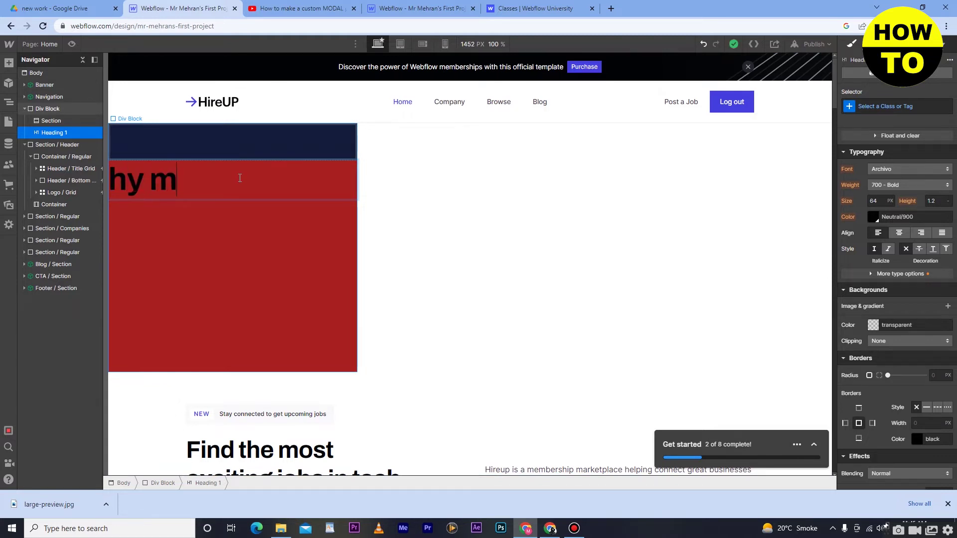
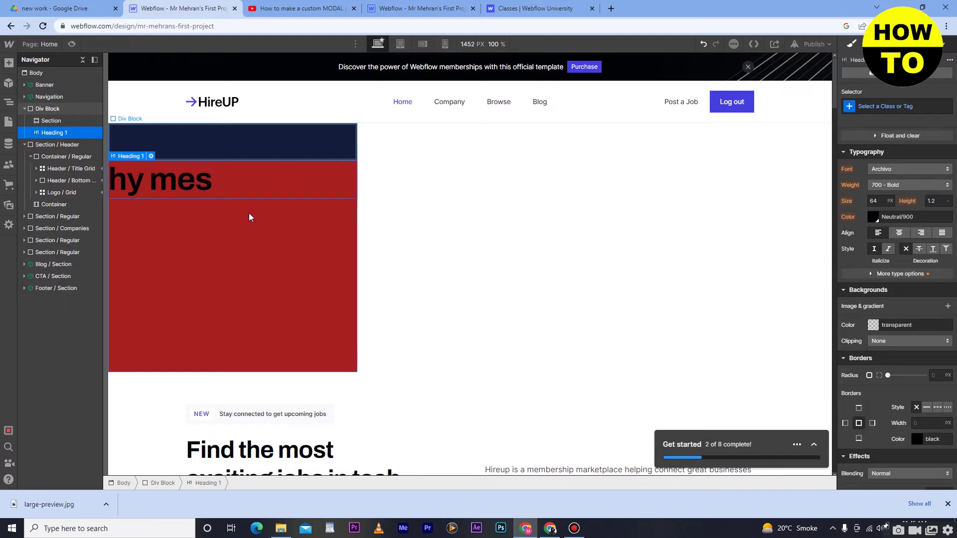
# - Set the font size of the "hy mes" heading to 0 px
pyautogui.click(156, 188)
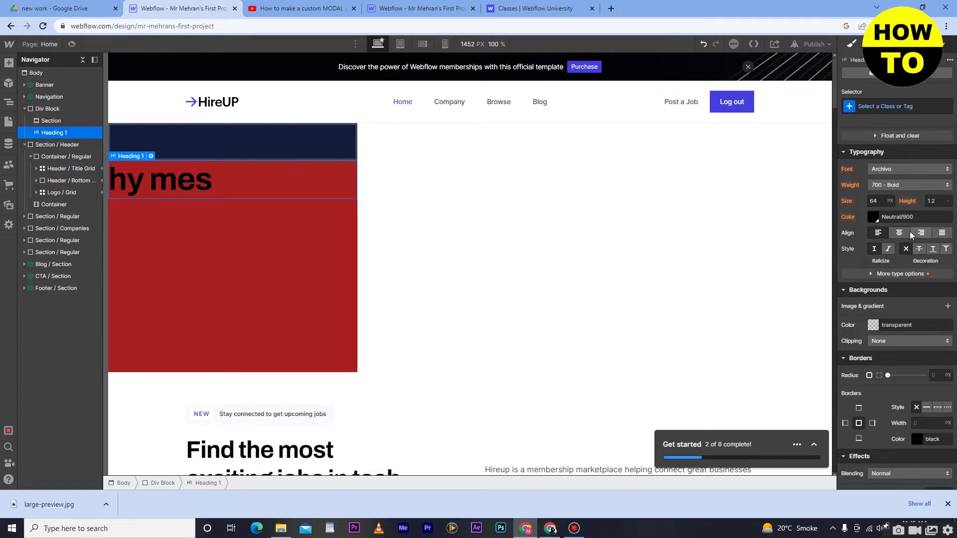
pyautogui.click(873, 200)
pyautogui.press('BackSpace')
pyautogui.press('BackSpace')
pyautogui.click(242, 184)
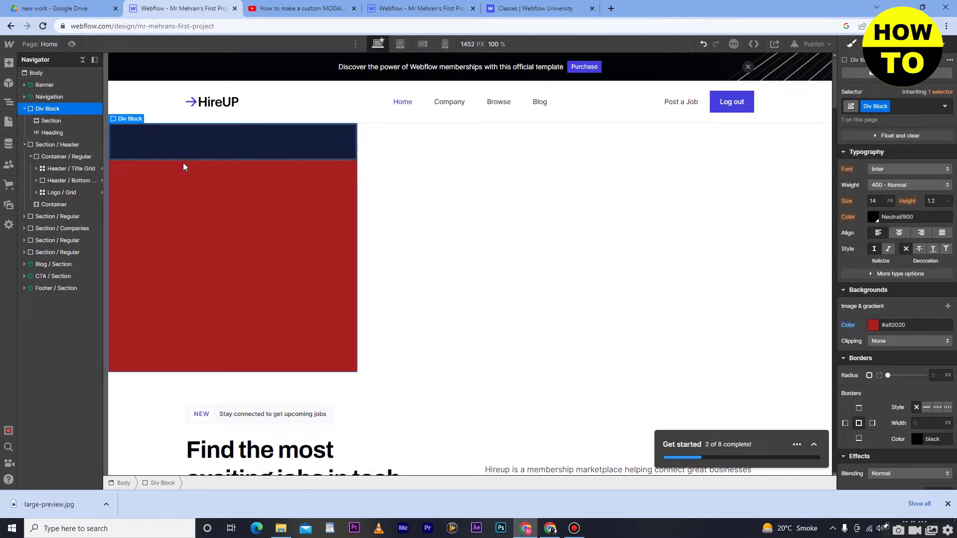
# - Add a Text Block inside the red div block, directly below the dark blue section
pyautogui.click(175, 149)
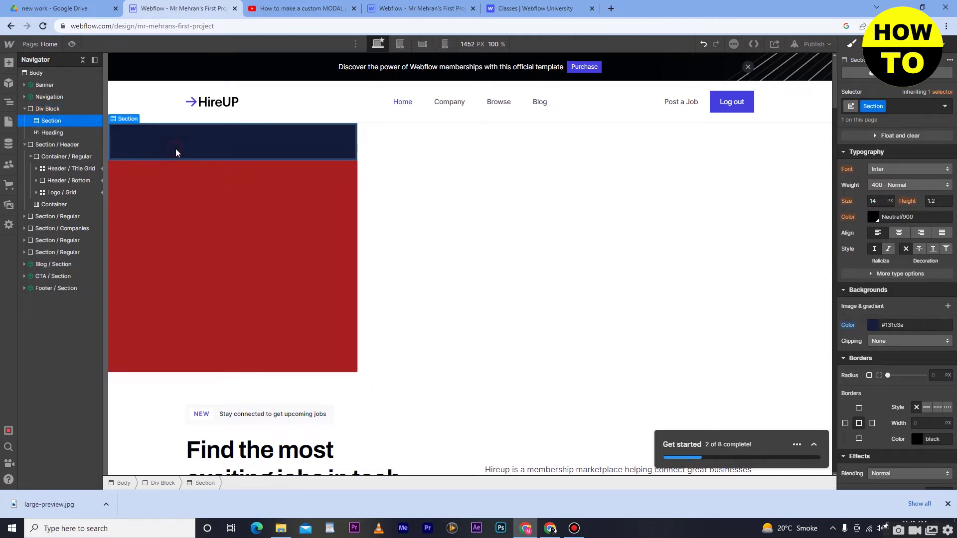
pyautogui.click(9, 64)
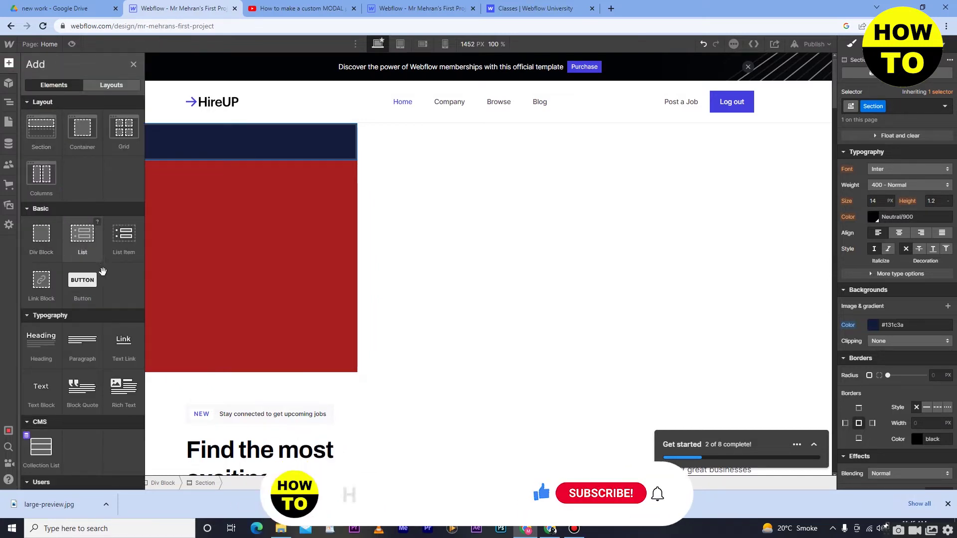
pyautogui.moveTo(46, 396); pyautogui.dragTo(248, 267)
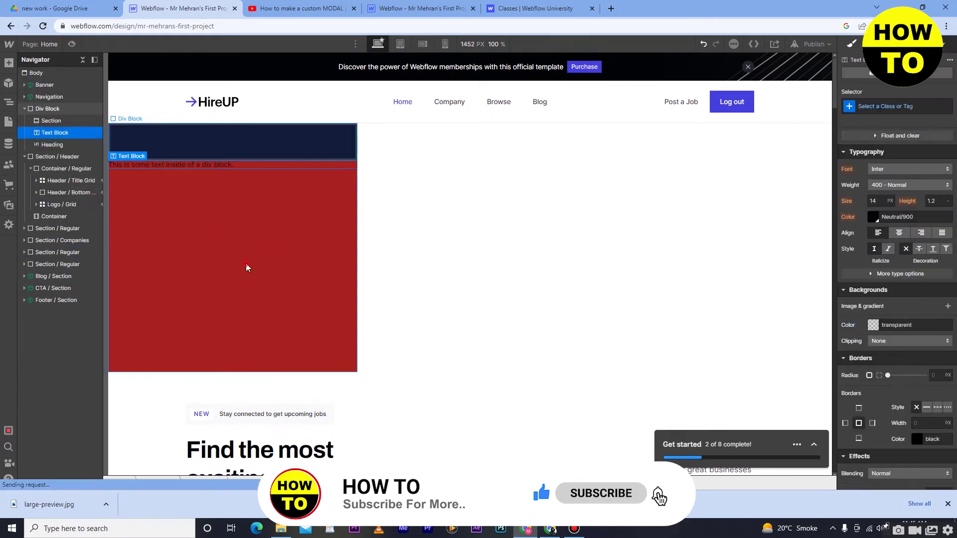
# - Copy the text block's sentence and paste it twice after itself so it reads three times in a row
pyautogui.click(176, 165)
pyautogui.doubleClick(176, 166)
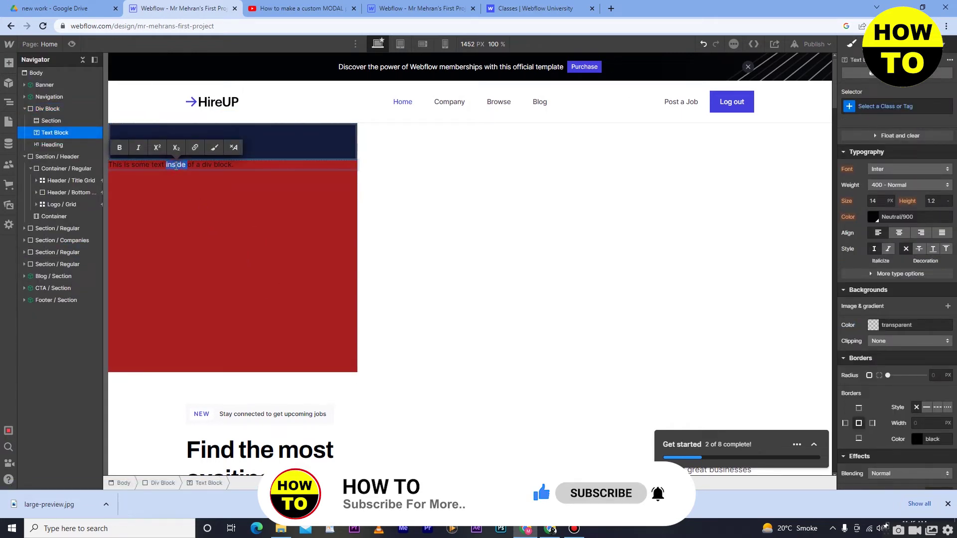
pyautogui.tripleClick(212, 165)
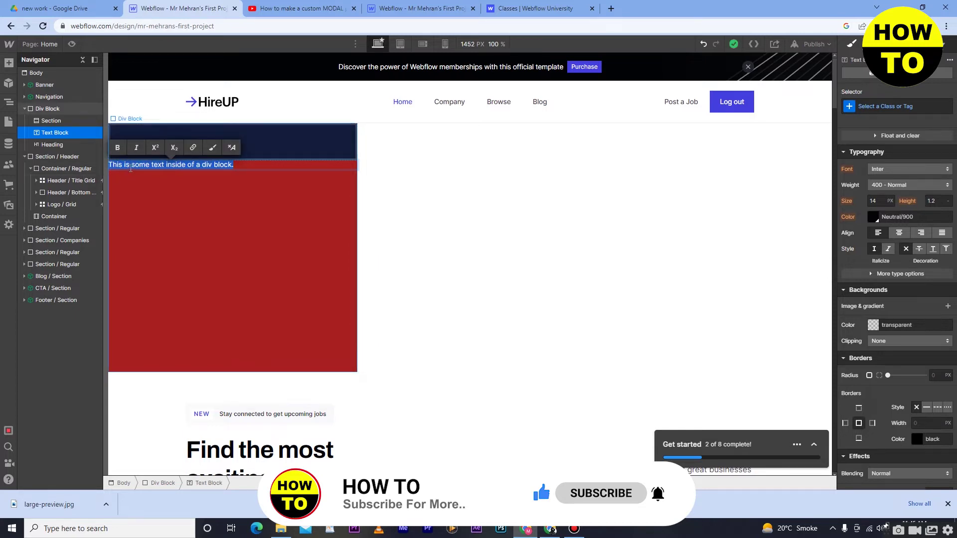
pyautogui.rightClick(132, 169)
pyautogui.click(174, 205)
pyautogui.click(242, 164)
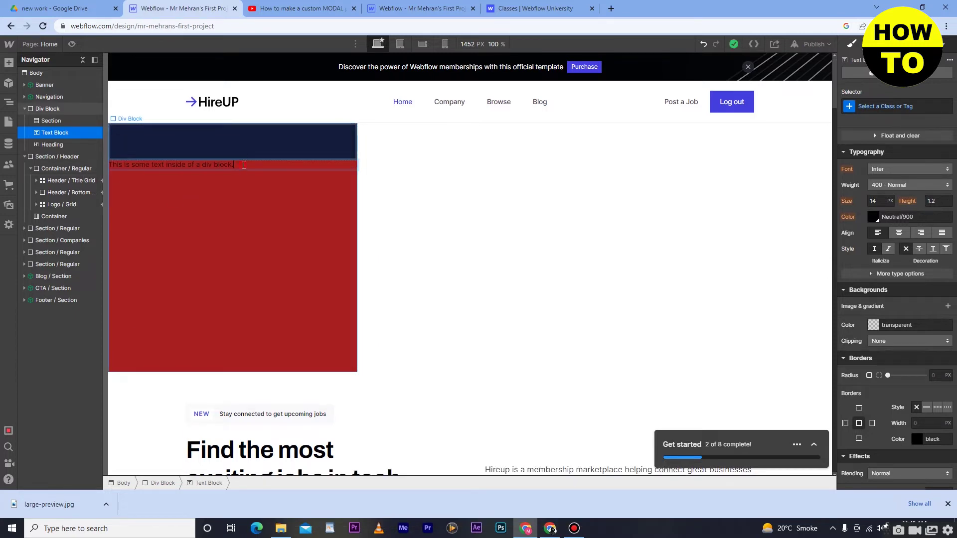
pyautogui.rightClick(243, 167)
pyautogui.click(274, 244)
pyautogui.rightClick(257, 172)
pyautogui.click(292, 246)
pyautogui.click(211, 218)
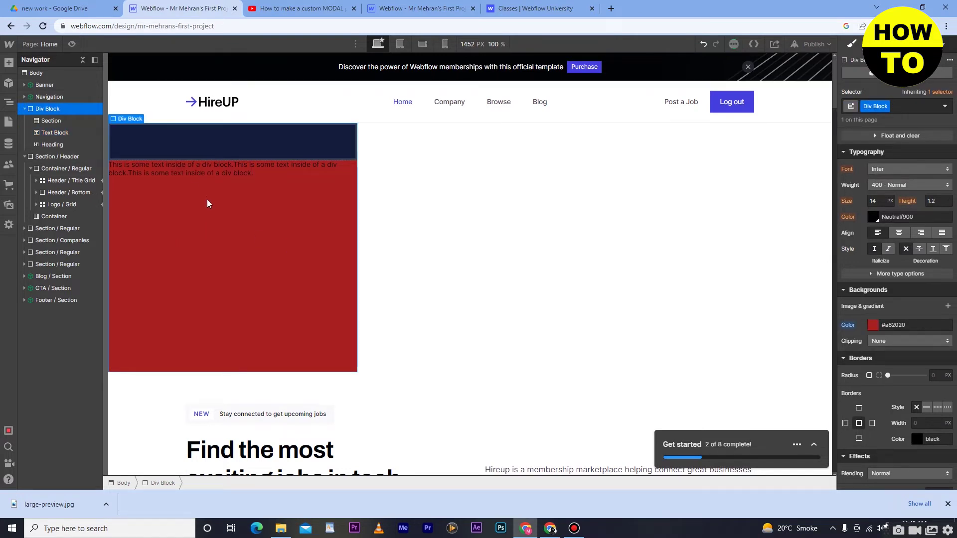
# - Add a Button inside the red div block, below the text block, keeping its default label and link settings
pyautogui.click(8, 62)
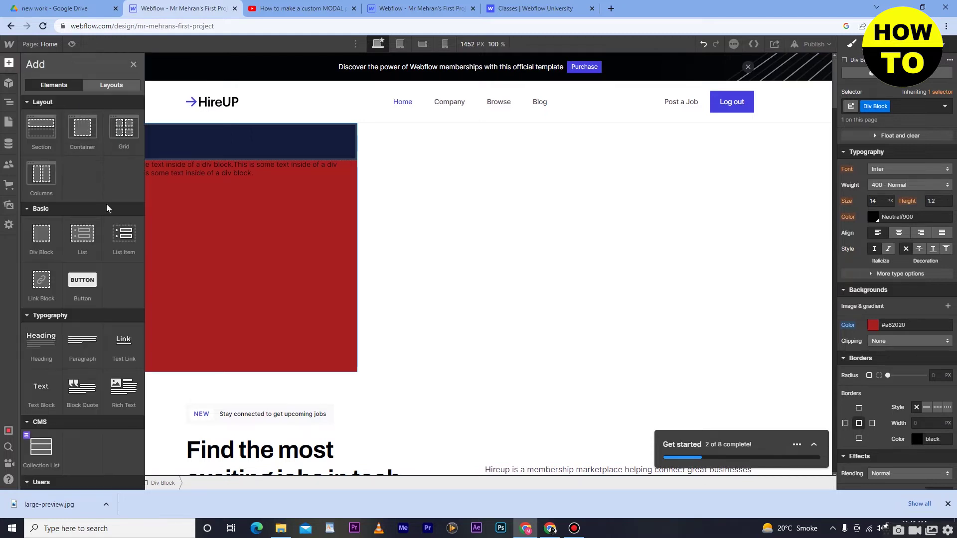
pyautogui.click(90, 296)
pyautogui.click(260, 205)
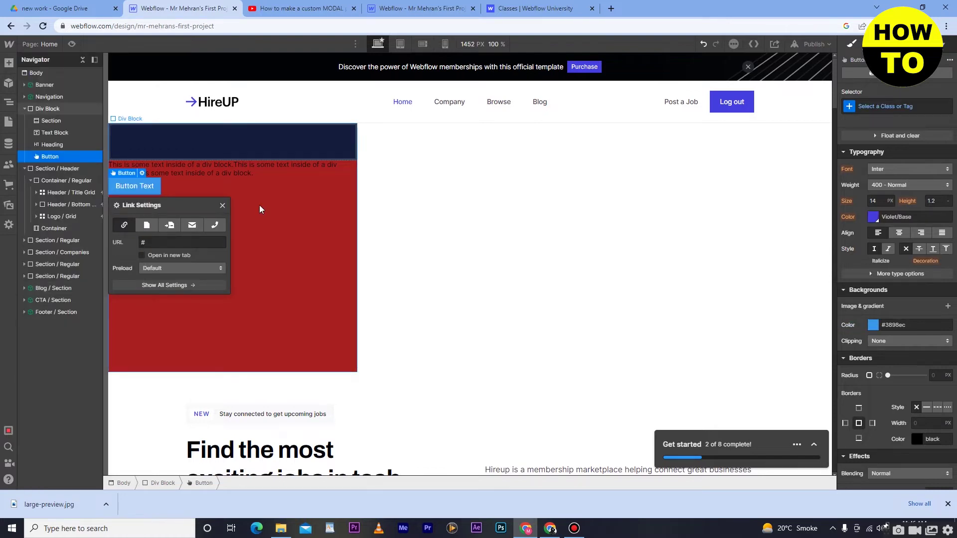
pyautogui.click(130, 190)
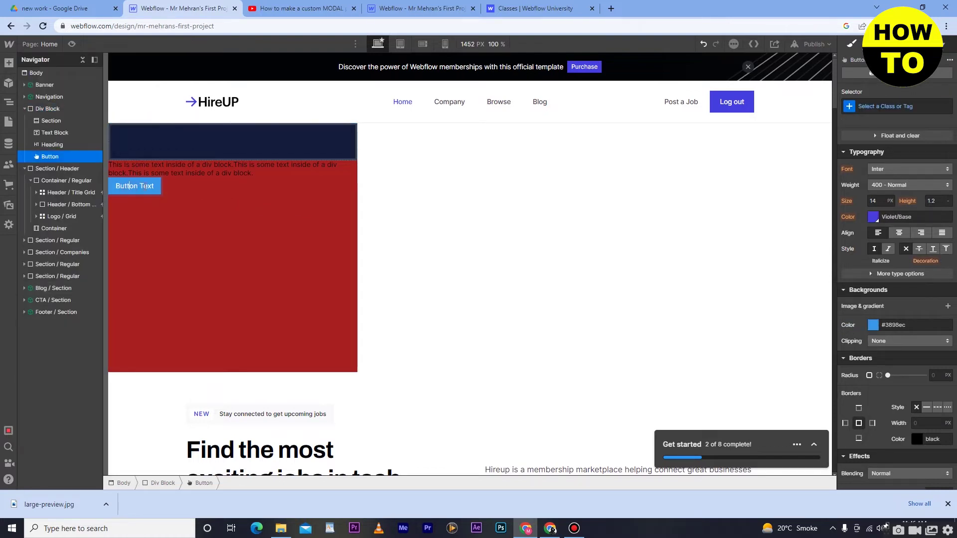
pyautogui.doubleClick(144, 186)
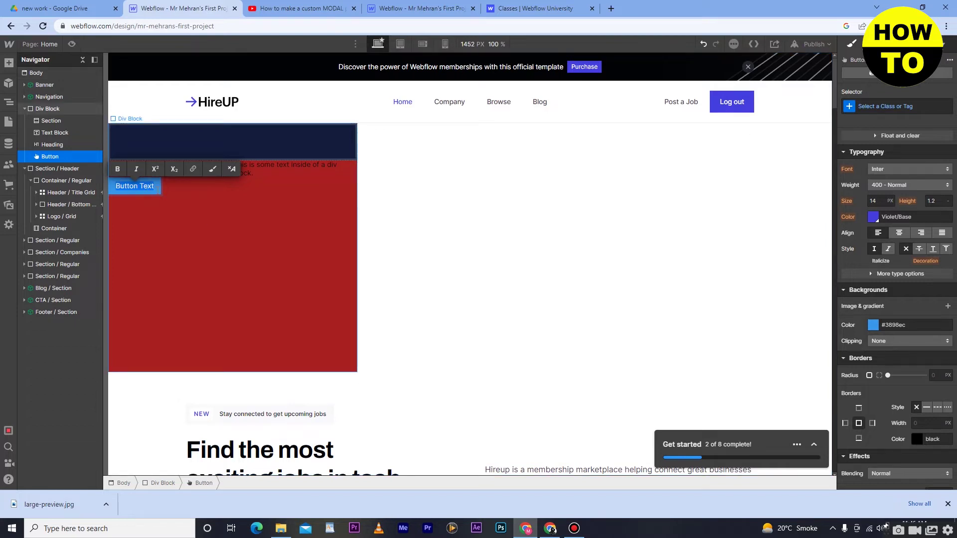
pyautogui.press('Escape')
pyautogui.click(112, 188)
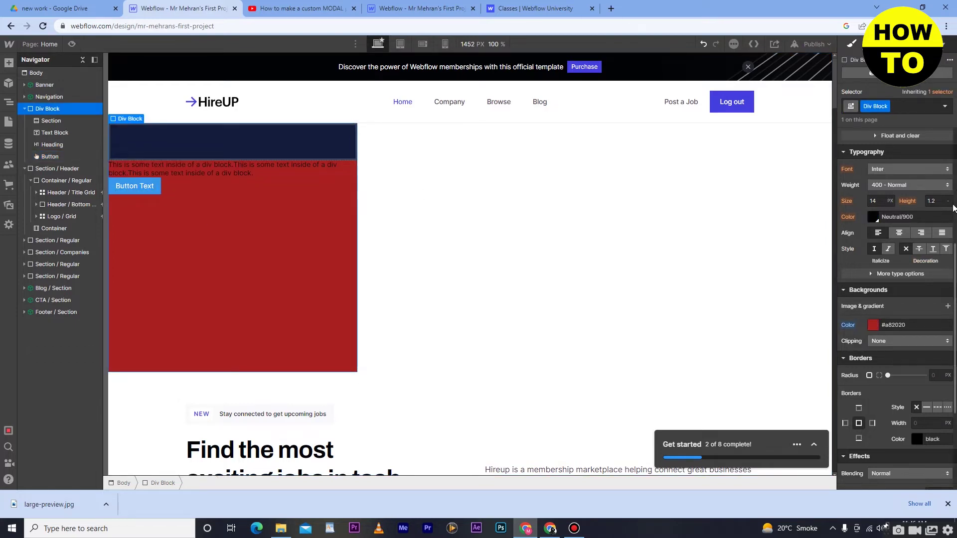
# - Try the black Neutral/900 swatch as the red div block's background color and undo it
pyautogui.click(876, 326)
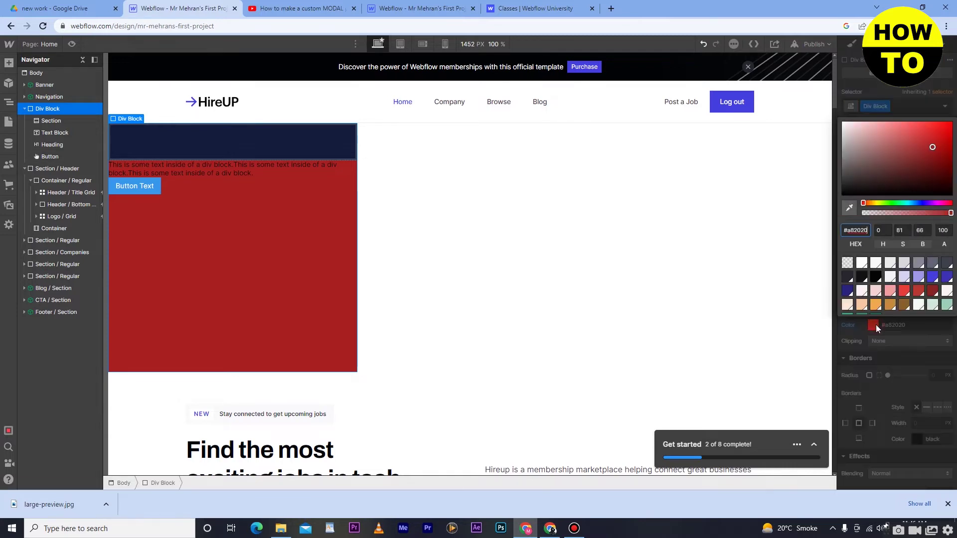
pyautogui.click(877, 278)
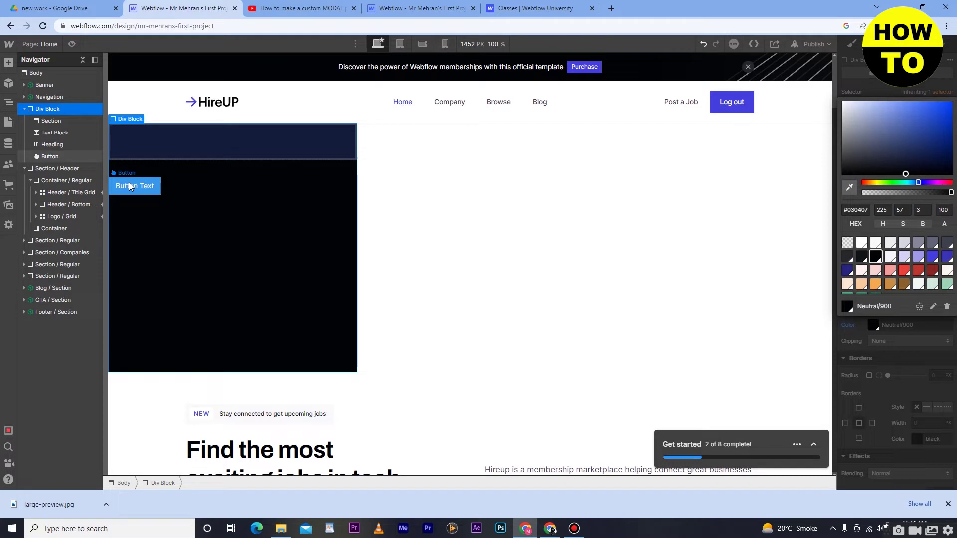
pyautogui.hotkey('ctrl', 'z')
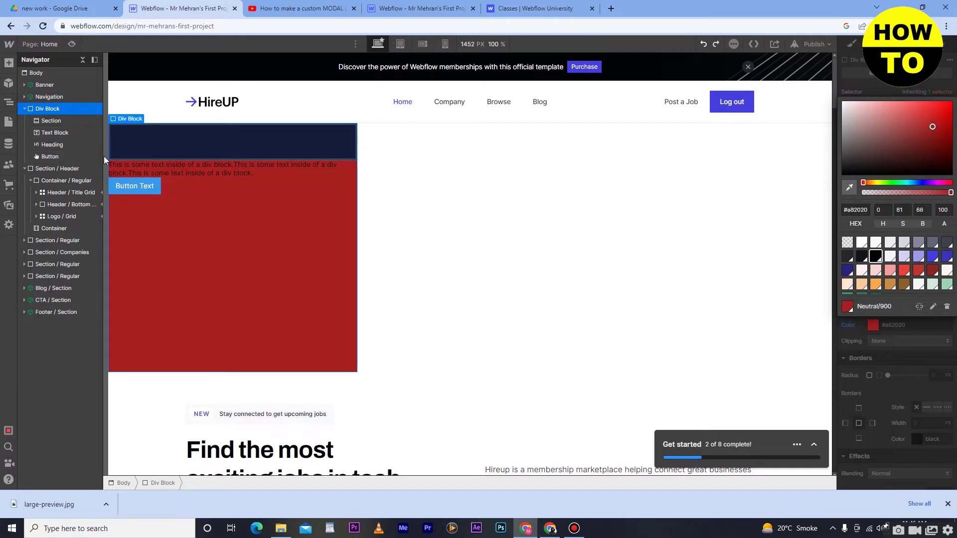
# - Set the button's background color to the black Neutral/900 swatch
pyautogui.click(135, 187)
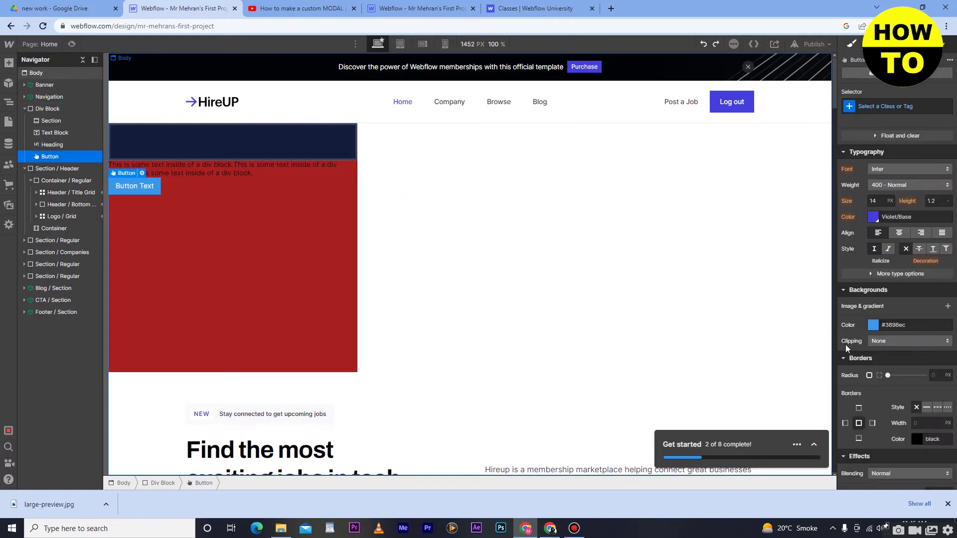
pyautogui.click(873, 325)
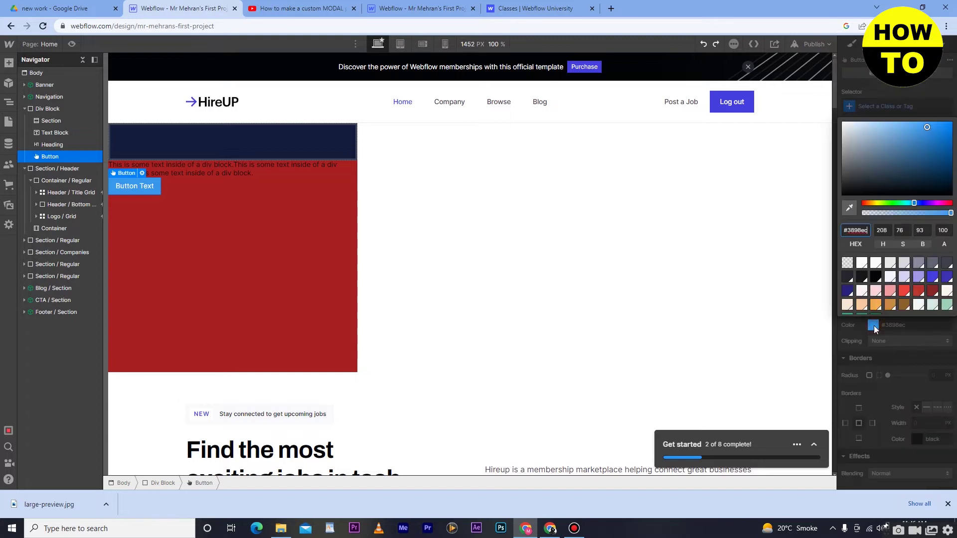
pyautogui.click(875, 277)
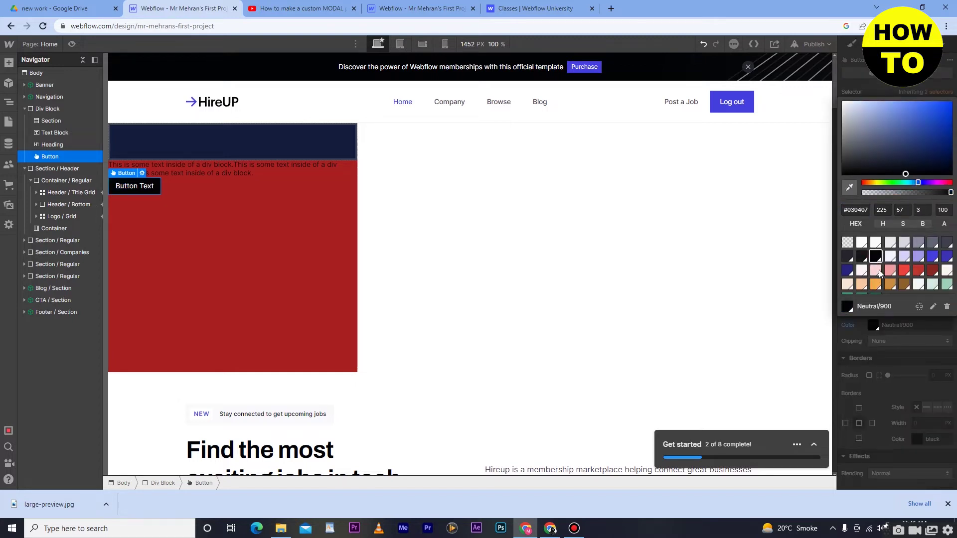
pyautogui.click(170, 224)
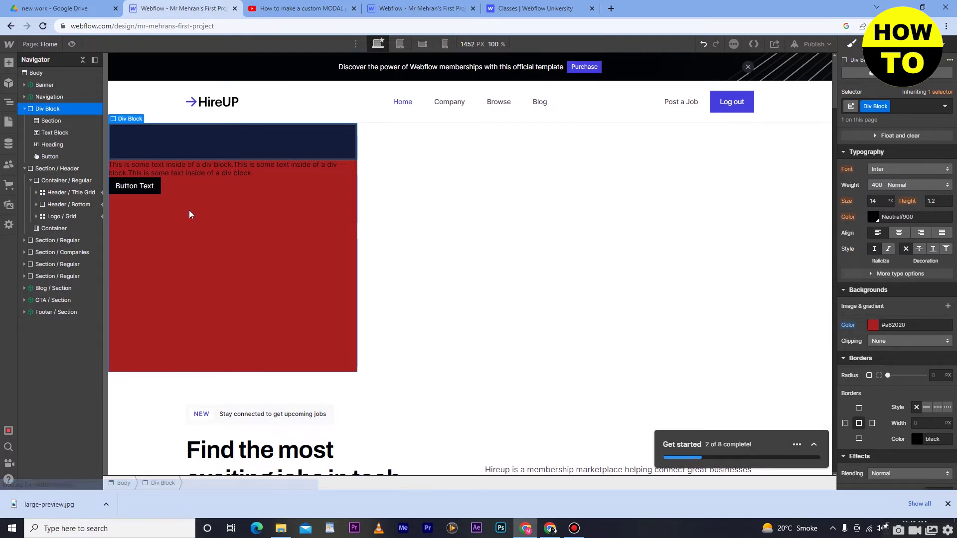
# - Add a Paragraph inside the red div block, directly below the button
pyautogui.click(9, 63)
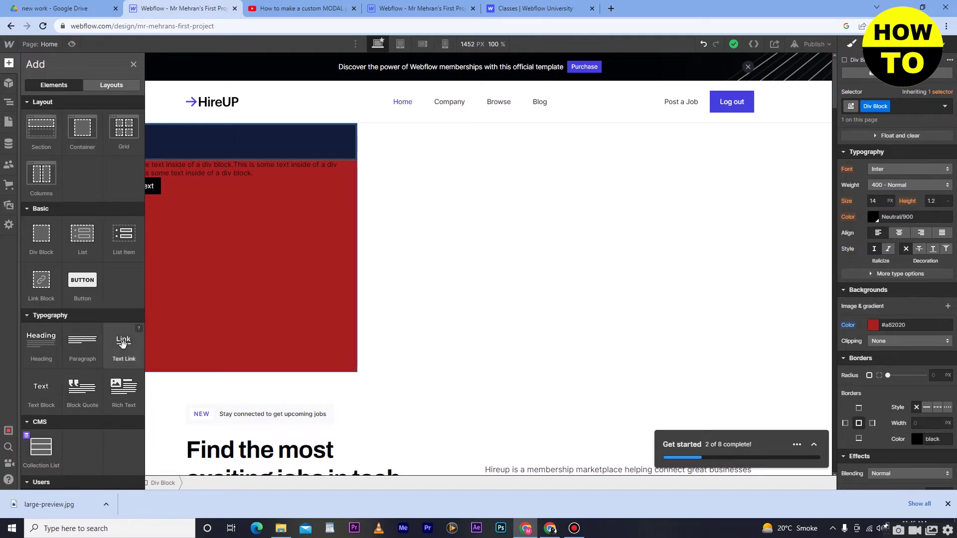
pyautogui.moveTo(147, 252); pyautogui.dragTo(160, 234)
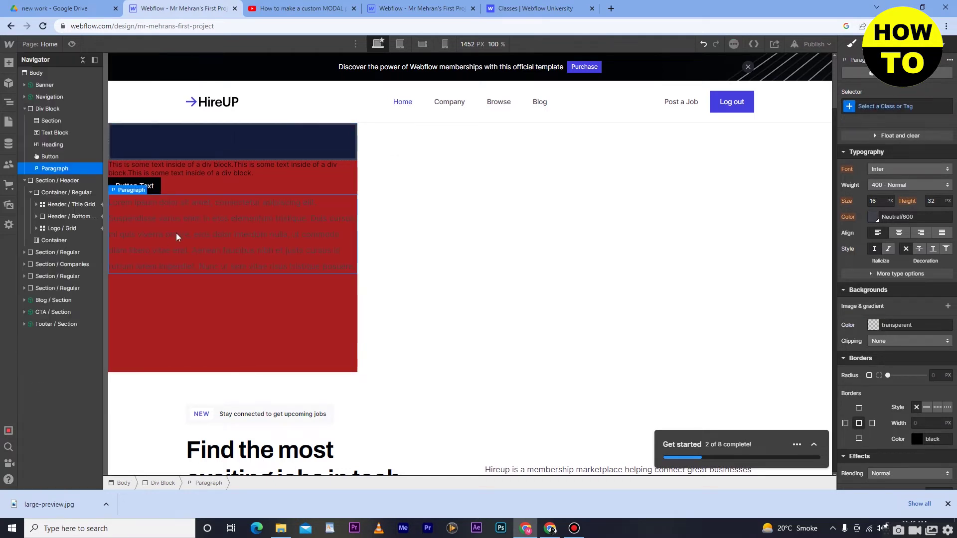
pyautogui.click(206, 306)
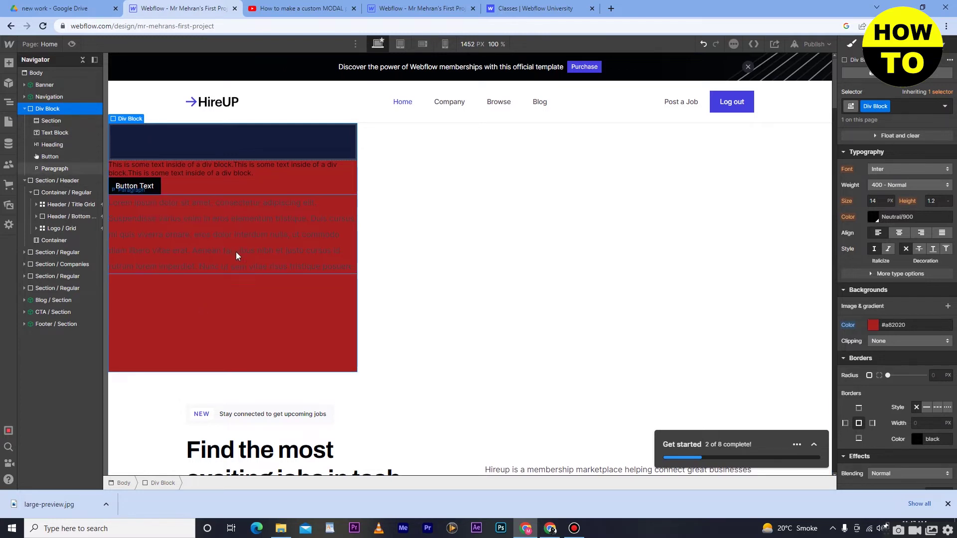
# - Delete the text block between the dark blue section and the button
pyautogui.rightClick(225, 169)
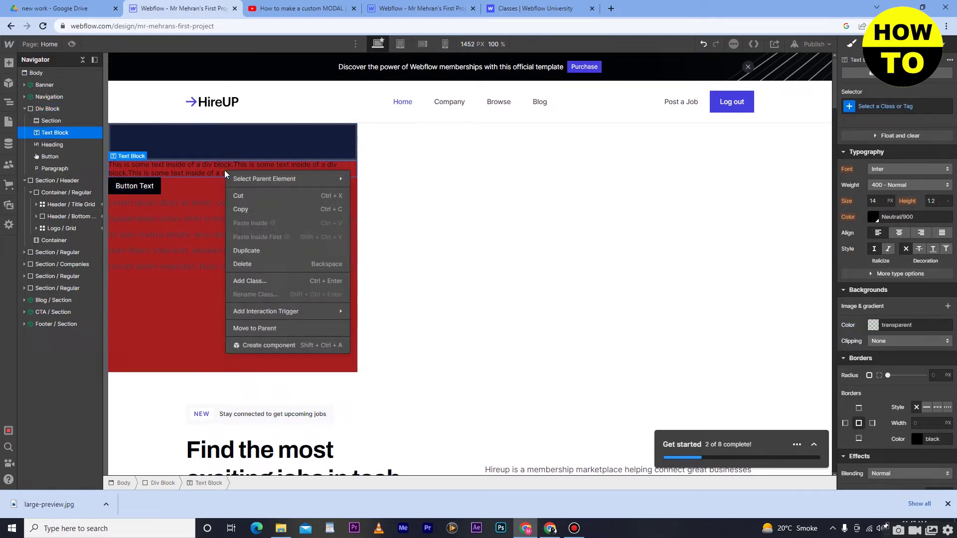
pyautogui.click(245, 264)
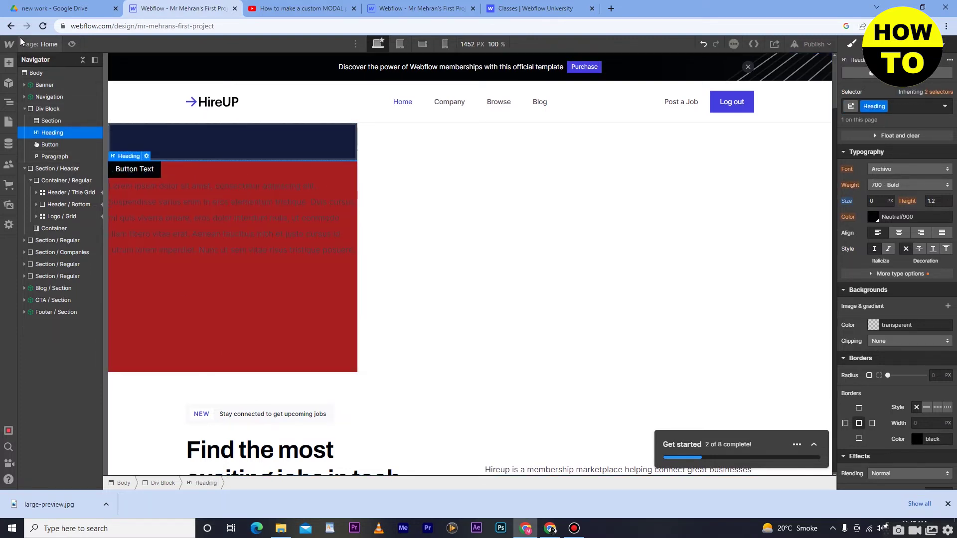
# - Add an Image element inside the red div block, below the paragraph
pyautogui.click(9, 63)
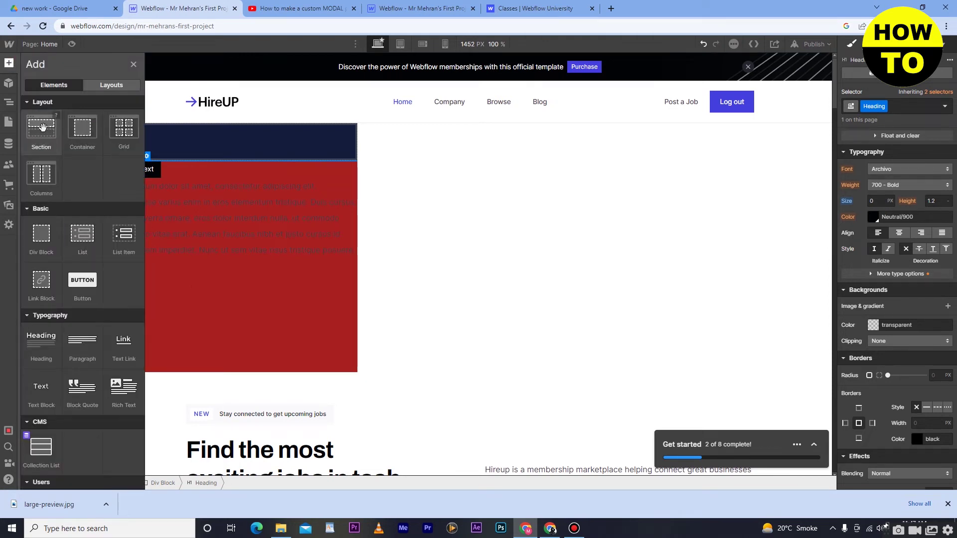
pyautogui.scroll(-1, 90, 221)
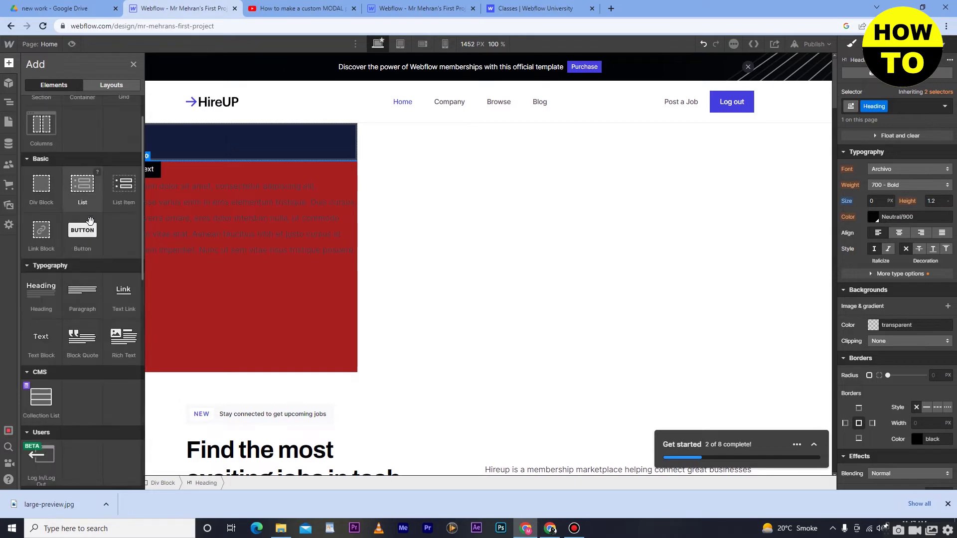
pyautogui.scroll(-3, 89, 289)
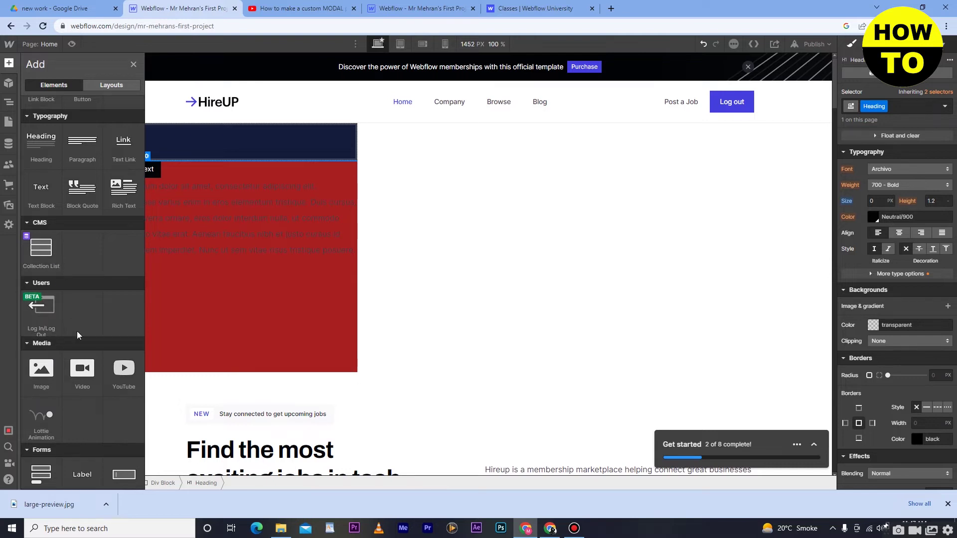
pyautogui.moveTo(41, 371); pyautogui.dragTo(124, 261)
pyautogui.click(279, 310)
# - Assign the existing About / Header class to the new image placeholder
pyautogui.click(131, 295)
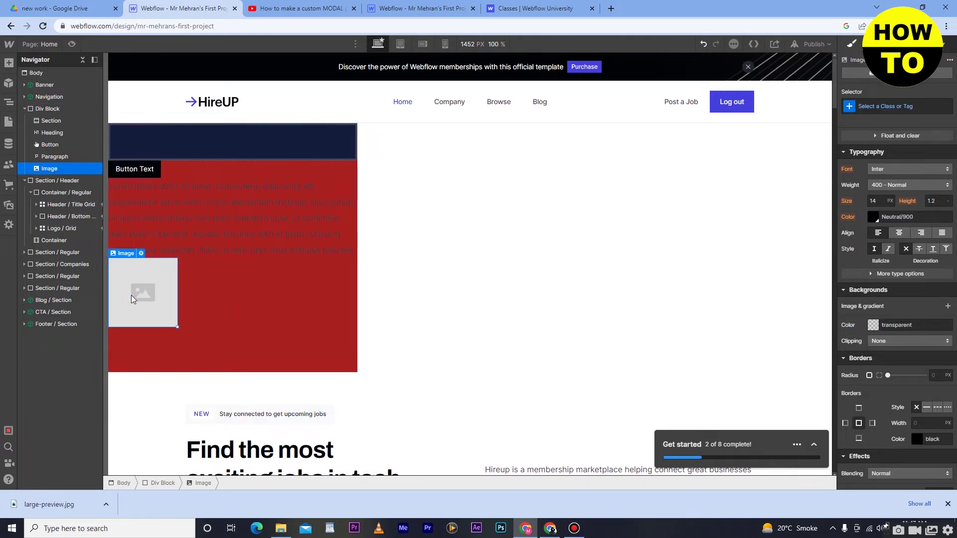
pyautogui.click(850, 107)
pyautogui.click(869, 192)
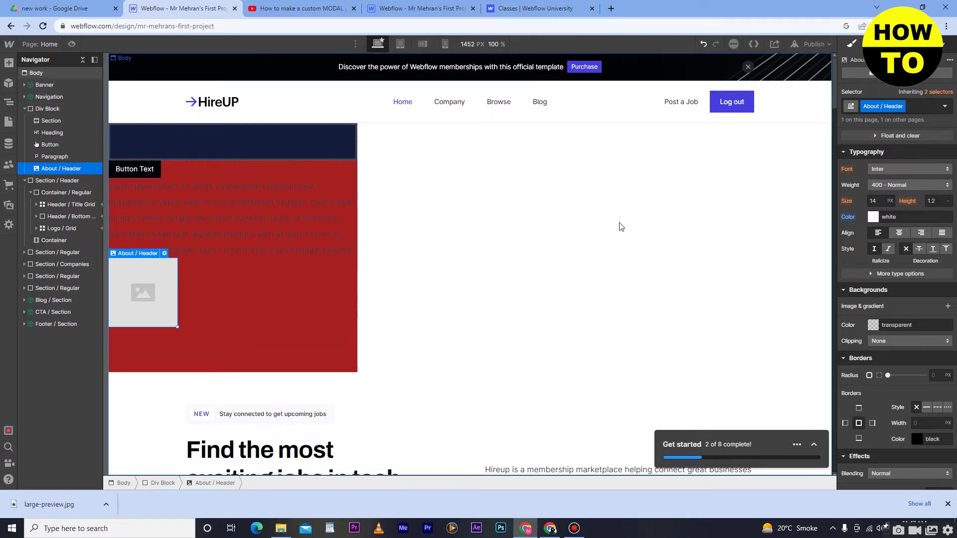
pyautogui.doubleClick(142, 271)
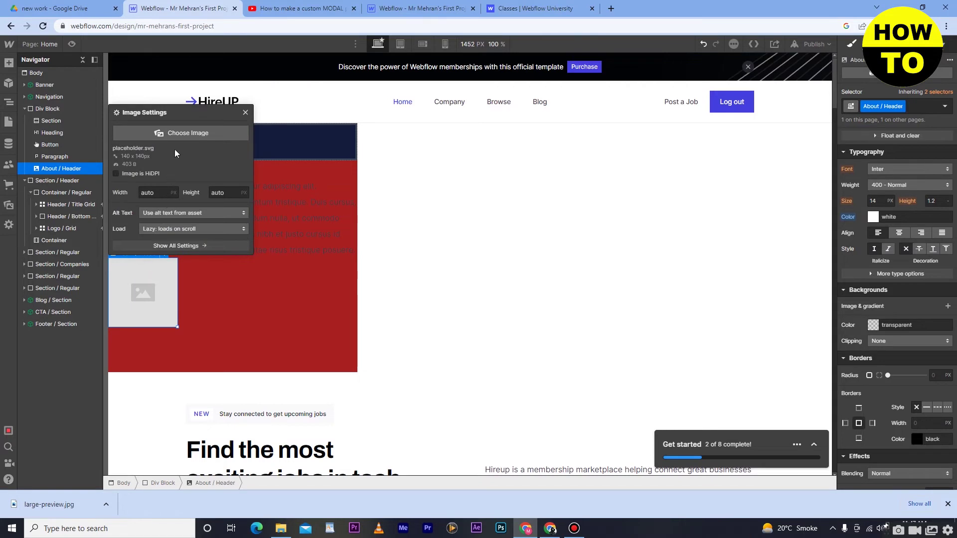
pyautogui.click(176, 133)
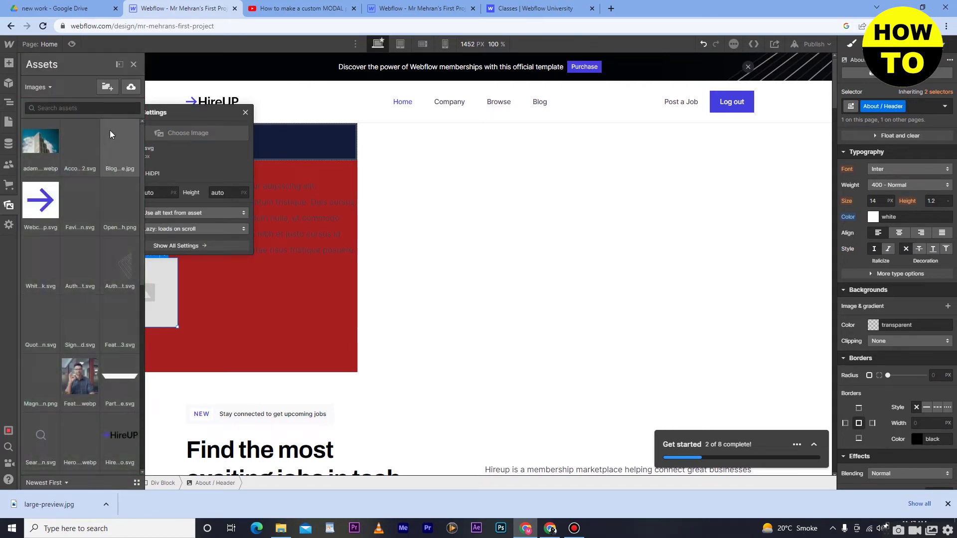
pyautogui.click(44, 154)
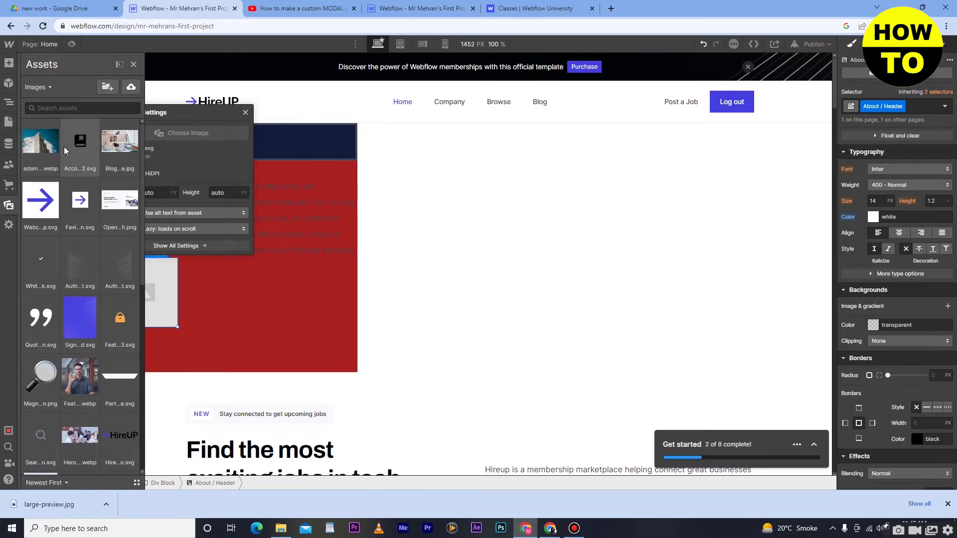
pyautogui.click(111, 89)
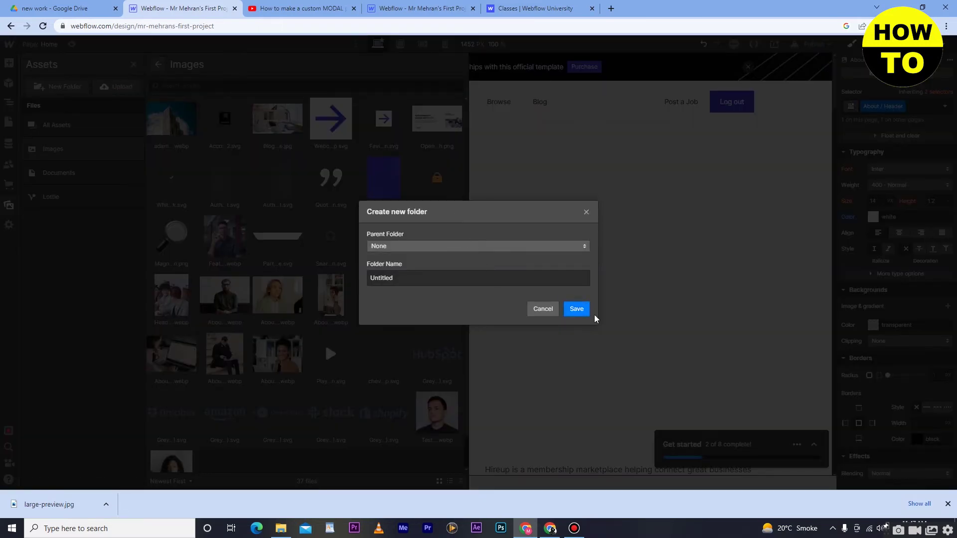
pyautogui.click(546, 310)
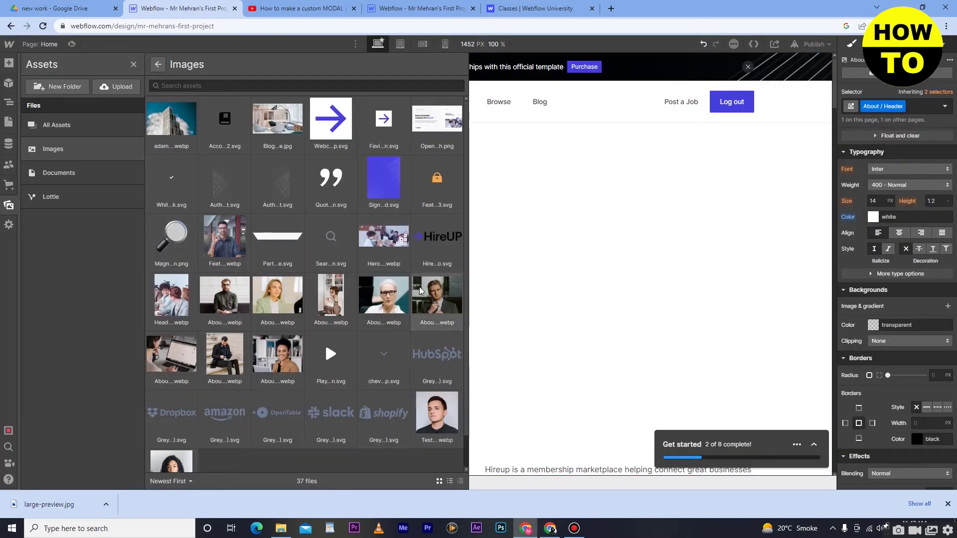
pyautogui.click(546, 252)
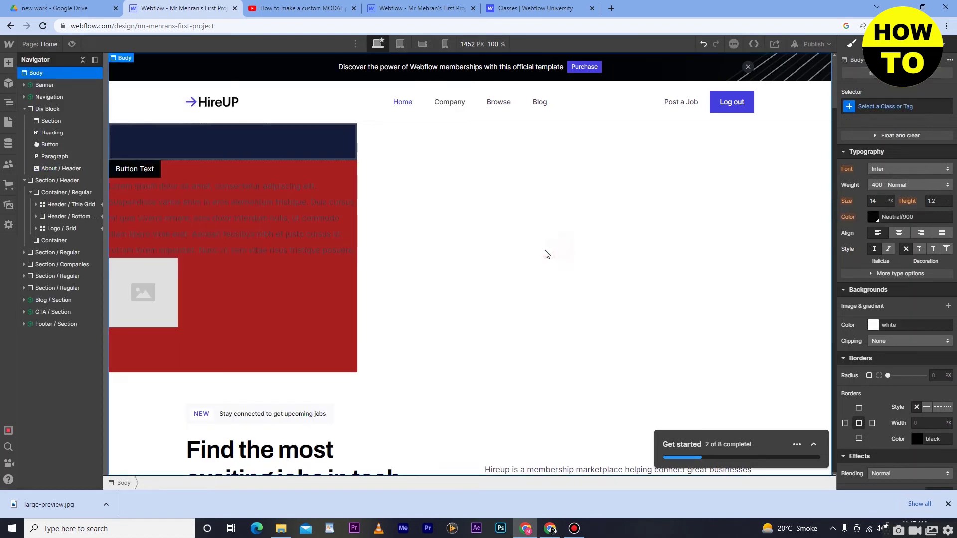
# - Delete the image placeholder below the paragraph in the red div block
pyautogui.click(121, 288)
pyautogui.rightClick(121, 288)
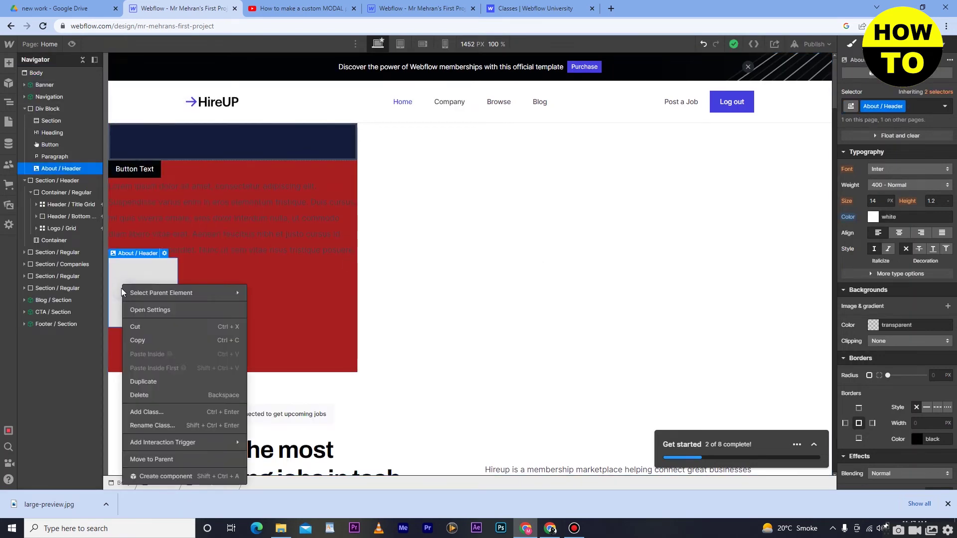
pyautogui.click(139, 395)
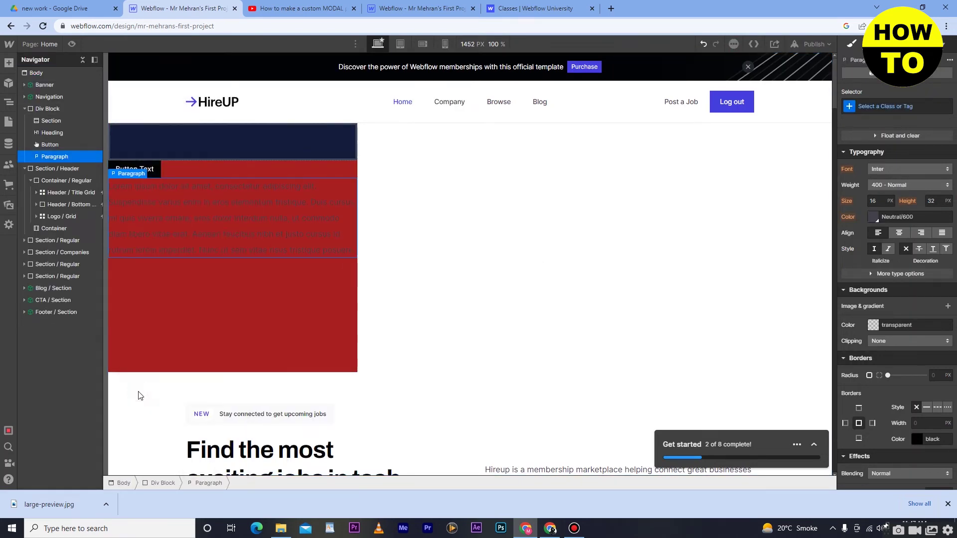
# - Add a Video element below the paragraph in the red div block and delete it again
pyautogui.click(8, 63)
pyautogui.scroll(-3, 76, 215)
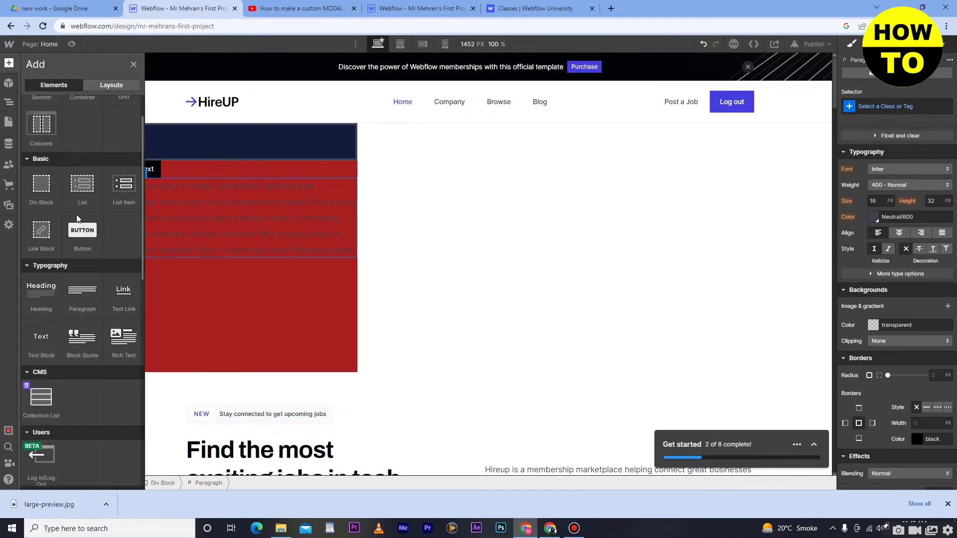
pyautogui.scroll(-1, 76, 214)
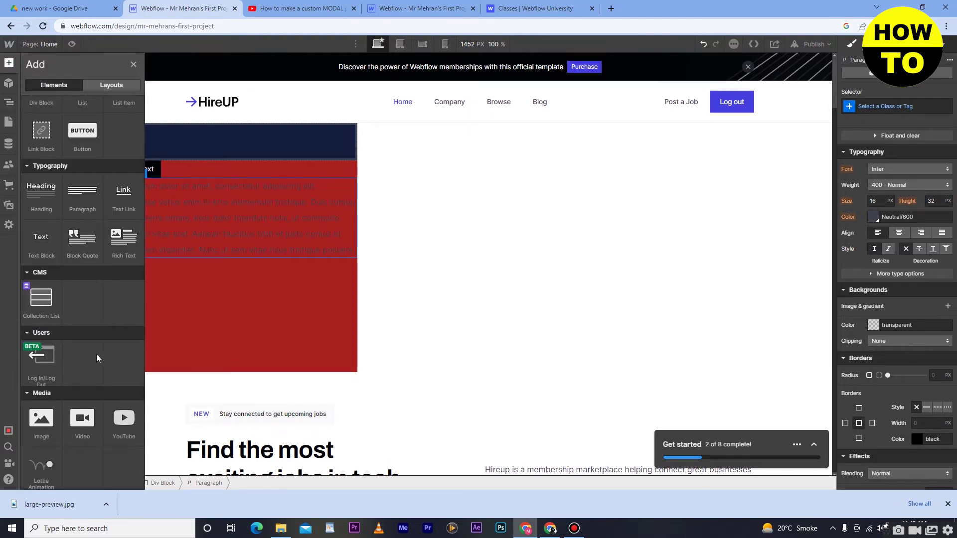
pyautogui.scroll(-1, 96, 354)
pyautogui.moveTo(107, 371); pyautogui.dragTo(169, 282)
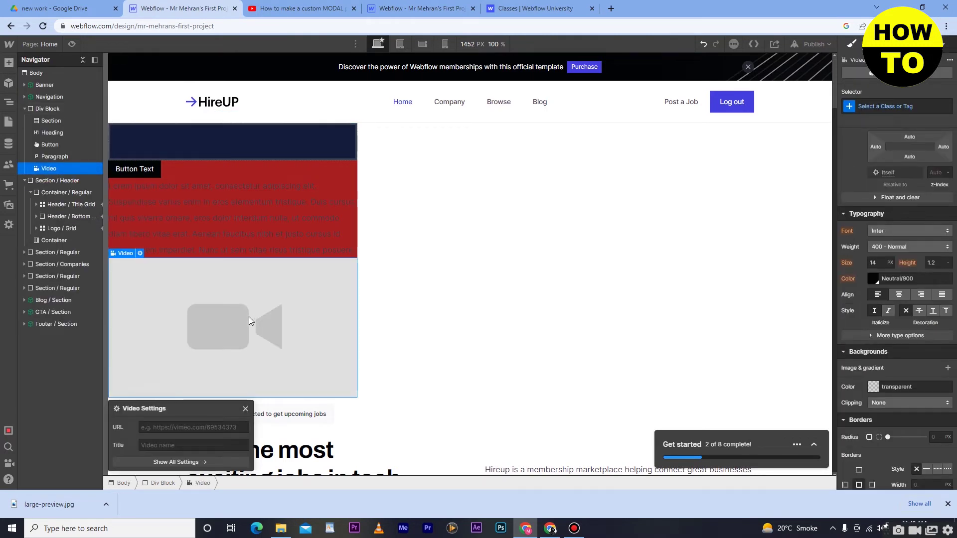
pyautogui.rightClick(193, 279)
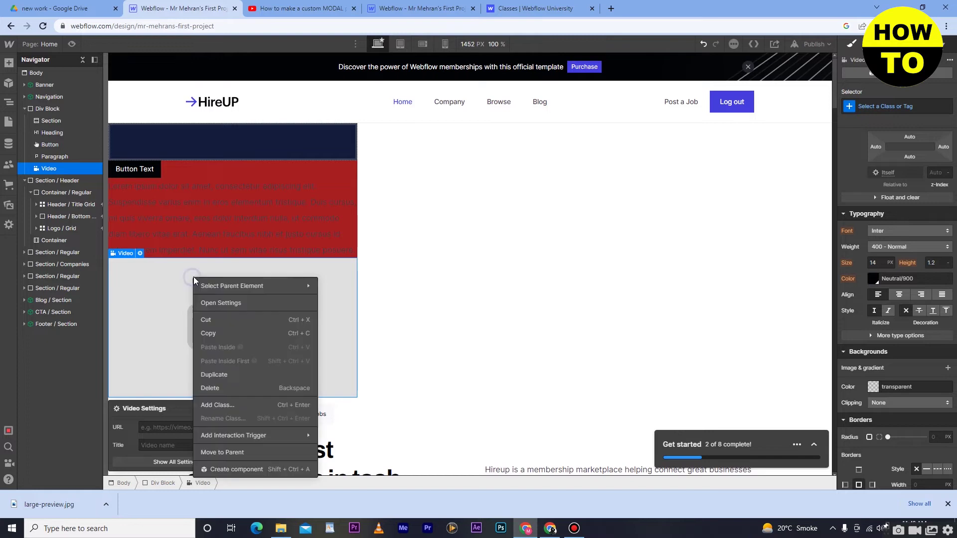
pyautogui.click(211, 387)
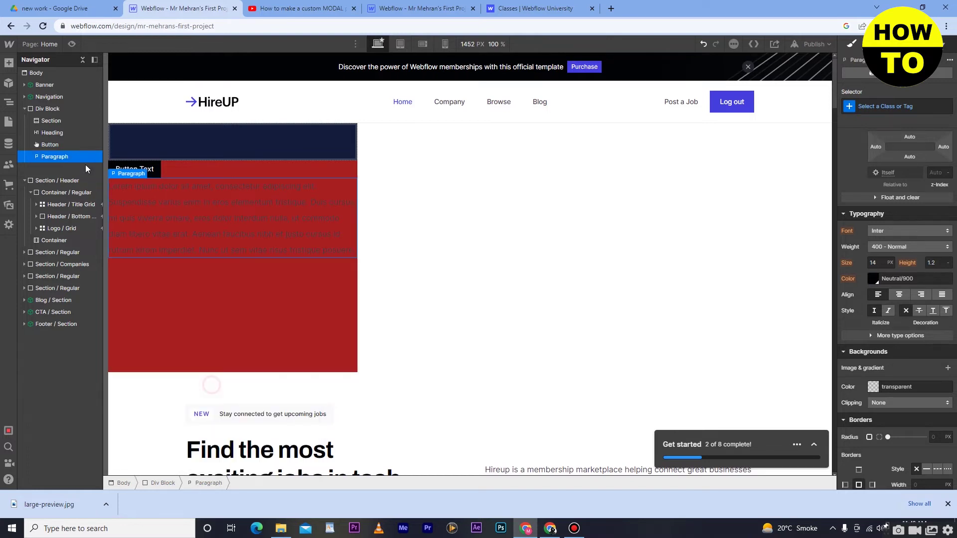
# - Add a YouTube element inside the red div block, below the paragraph
pyautogui.click(10, 64)
pyautogui.scroll(-2, 92, 380)
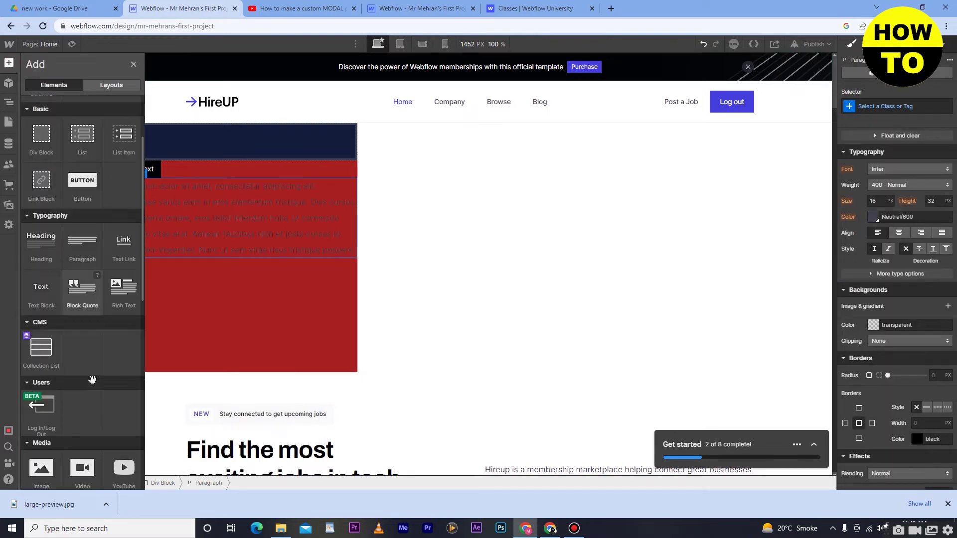
pyautogui.scroll(-2, 92, 380)
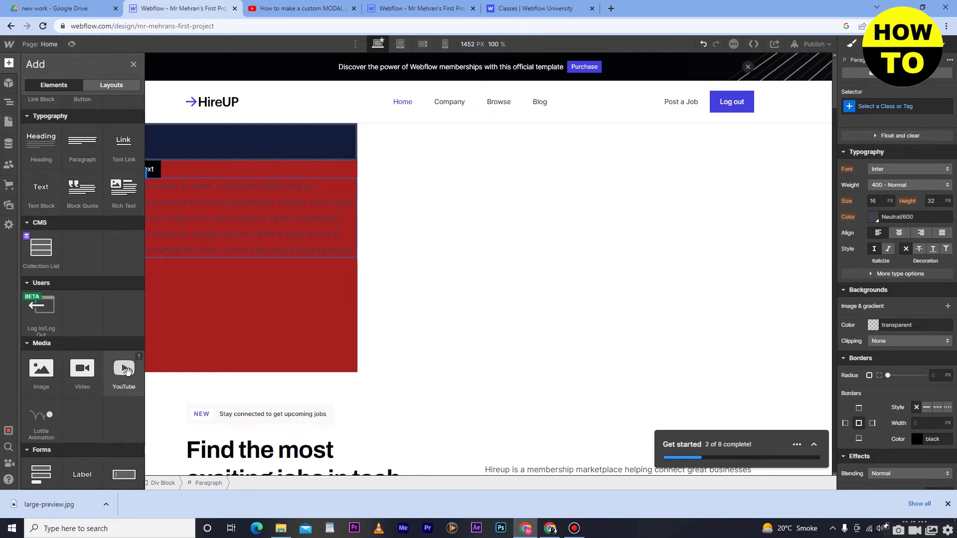
pyautogui.moveTo(213, 288); pyautogui.dragTo(234, 307)
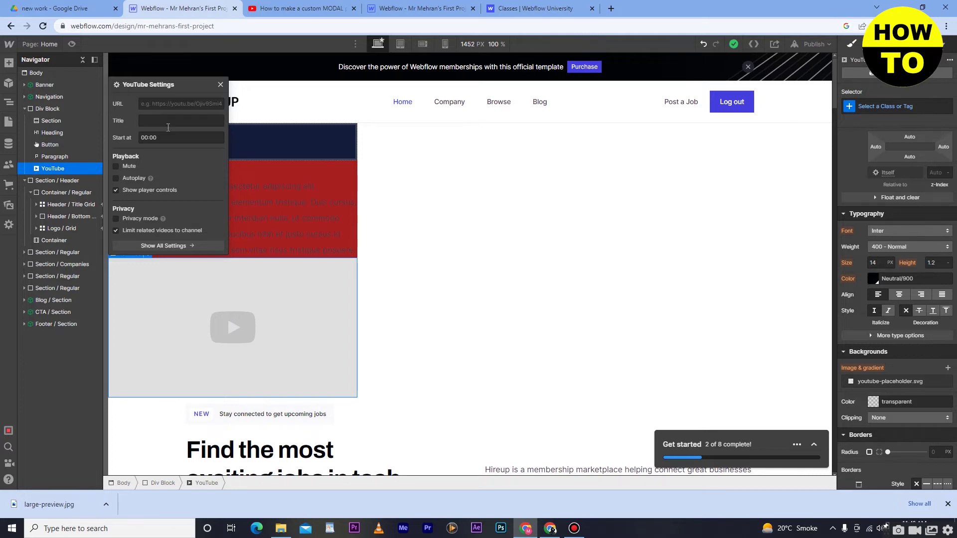
# - Close the YouTube element's settings without entering a URL and delete the element
pyautogui.rightClick(158, 103)
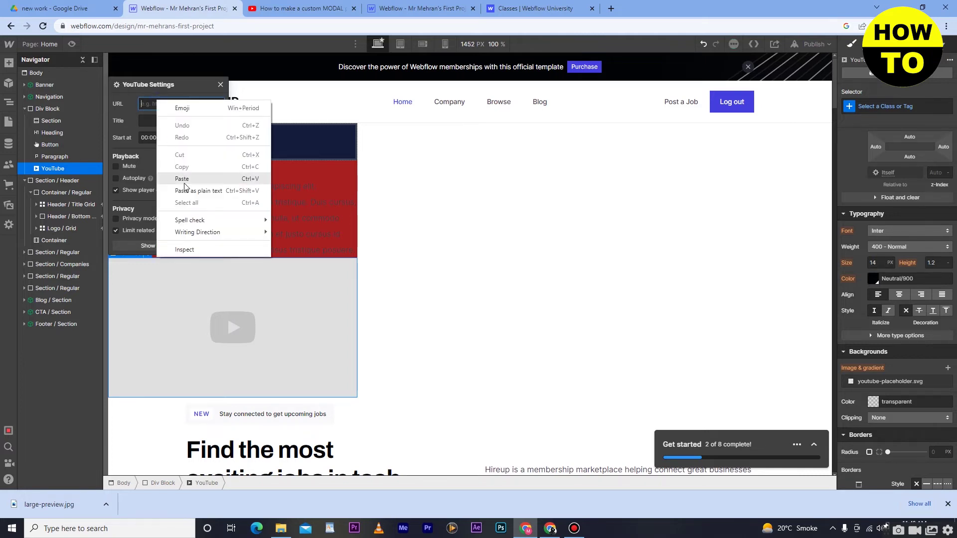
pyautogui.click(149, 121)
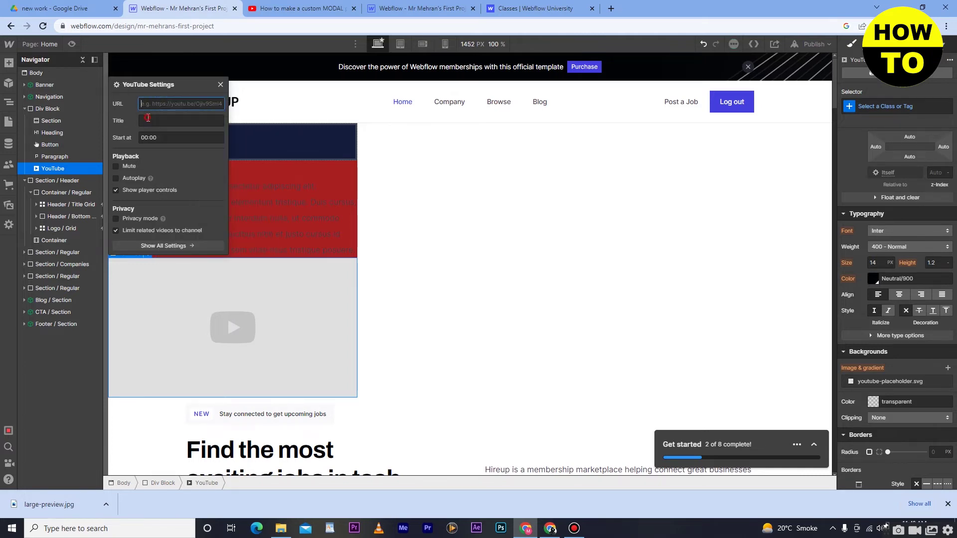
pyautogui.click(220, 86)
pyautogui.rightClick(205, 289)
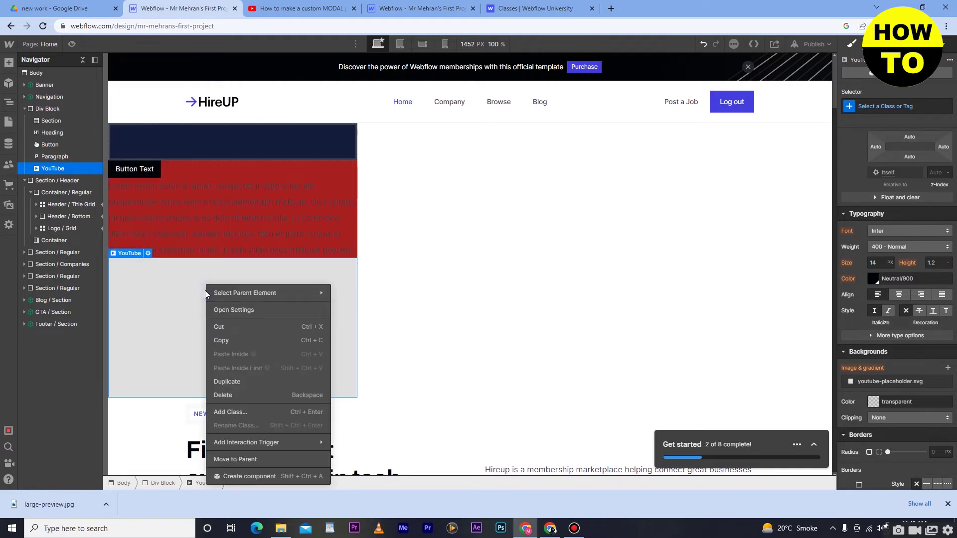
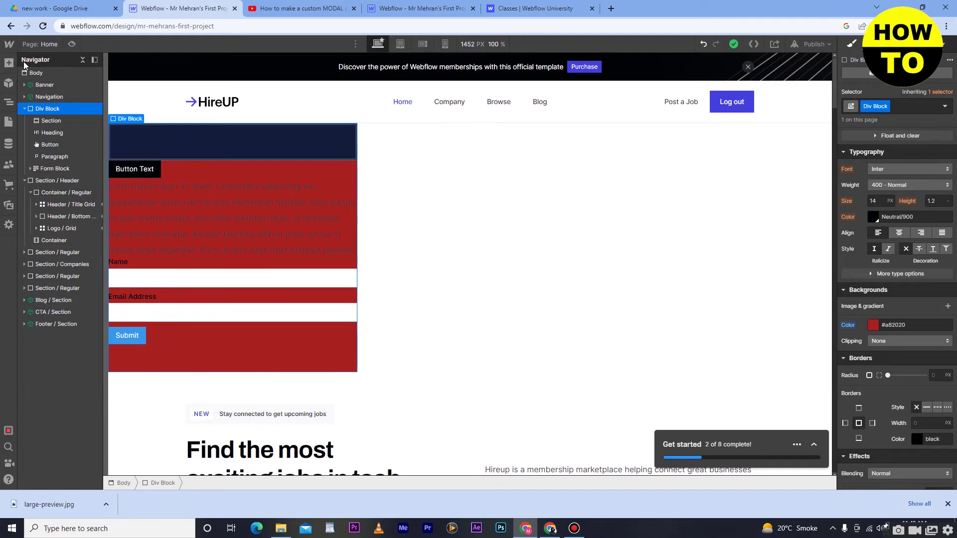
# - Add a Label to the form in the red div block, directly below the Submit button
pyautogui.click(8, 63)
pyautogui.scroll(-3, 67, 329)
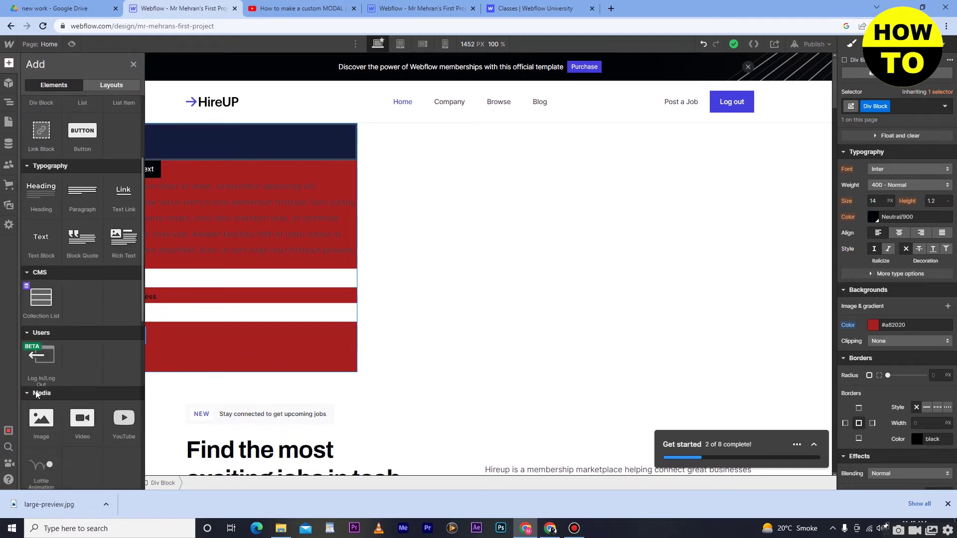
pyautogui.scroll(-3, 66, 329)
pyautogui.scroll(-1, 79, 292)
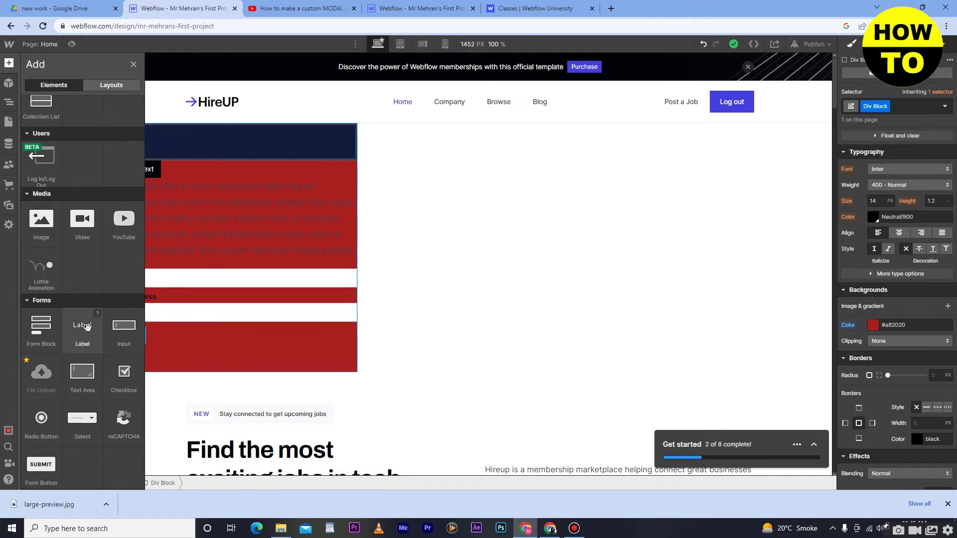
pyautogui.moveTo(84, 329); pyautogui.dragTo(207, 360)
pyautogui.doubleClick(196, 349)
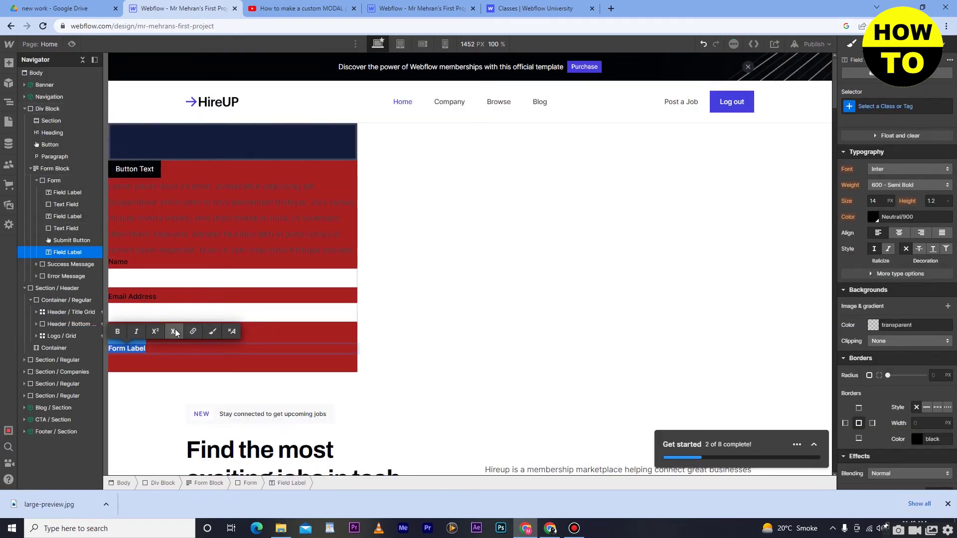
# - Try to add a Checkbox directly to the red div block, outside its form
pyautogui.click(48, 109)
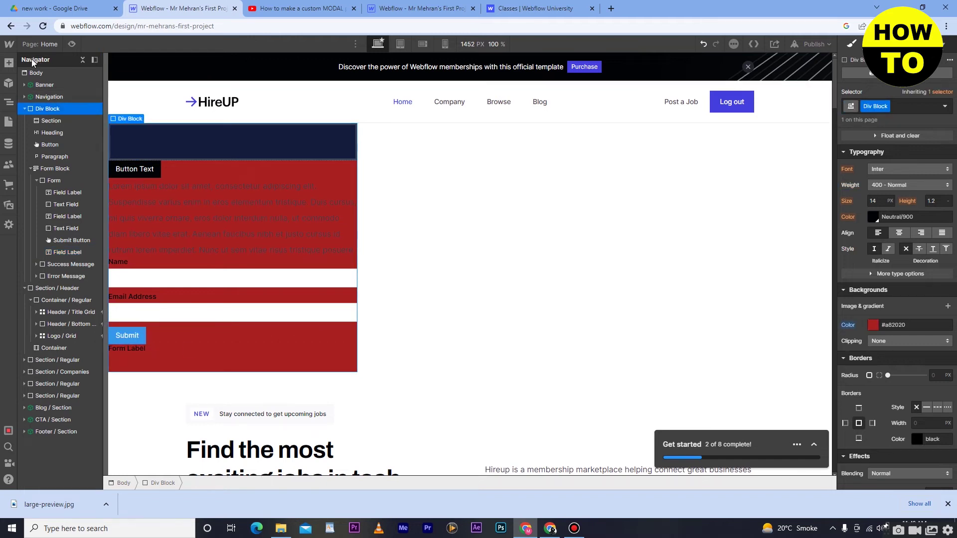
pyautogui.click(8, 63)
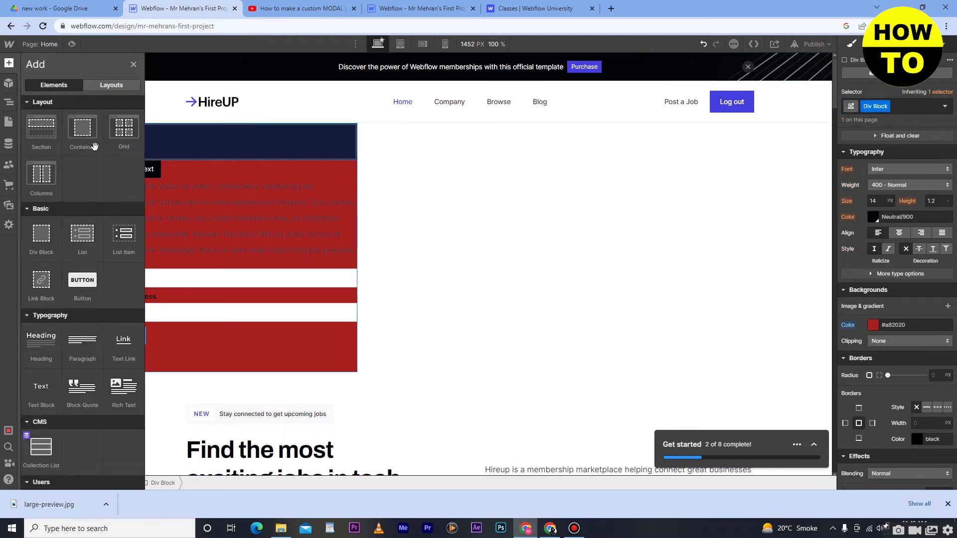
pyautogui.scroll(-5, 85, 344)
pyautogui.scroll(-2, 93, 324)
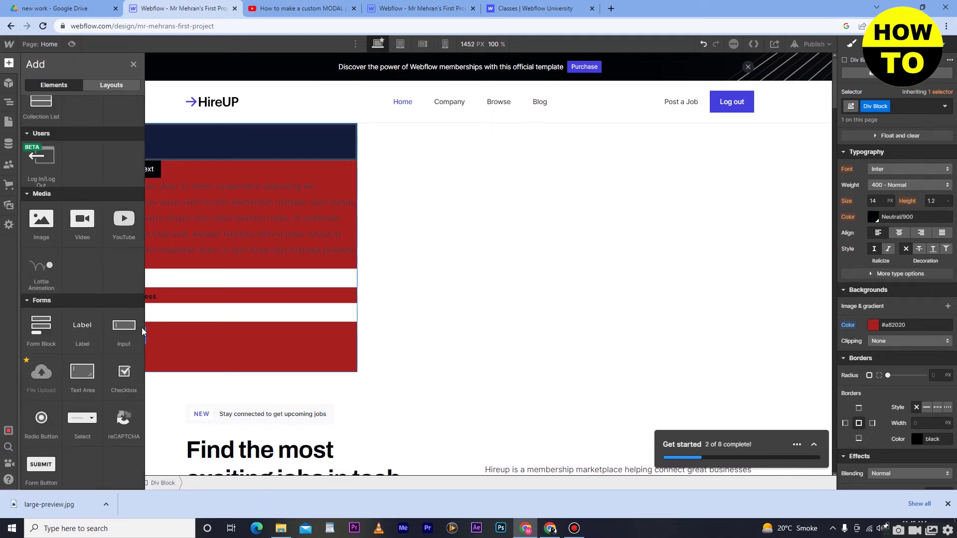
pyautogui.moveTo(128, 374); pyautogui.dragTo(20, 61)
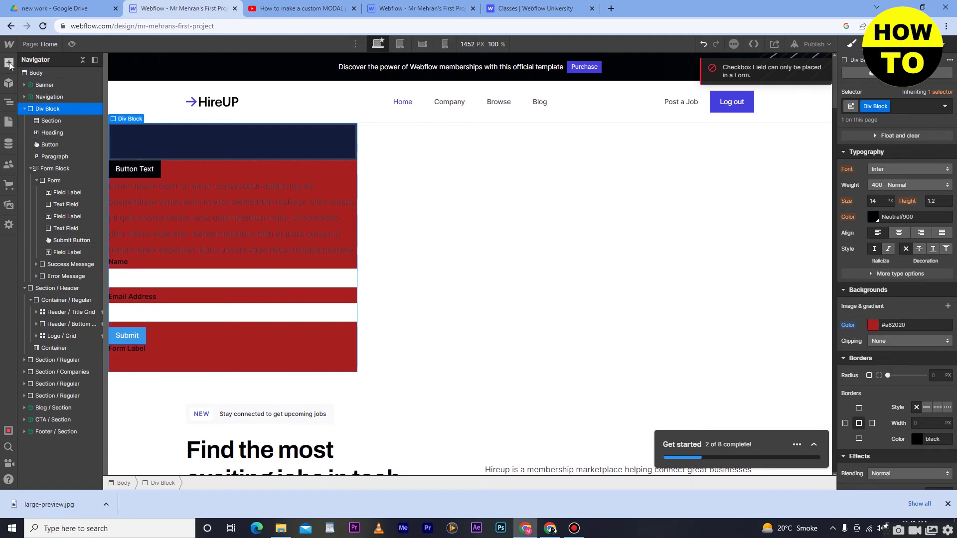
# - Add a Checkbox with its default settings inside the form, between the email field and the Submit button
pyautogui.click(9, 63)
pyautogui.scroll(-10, 108, 402)
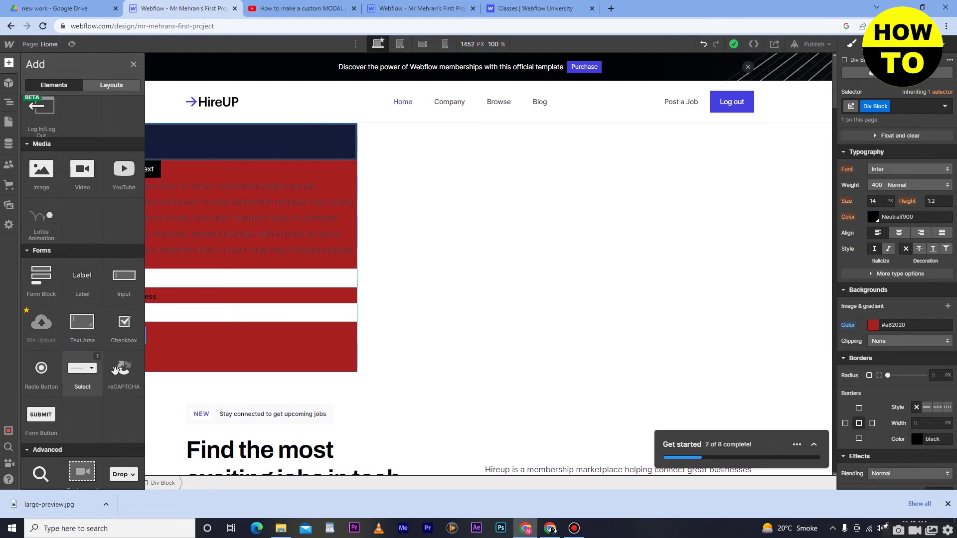
pyautogui.moveTo(244, 327); pyautogui.dragTo(272, 349)
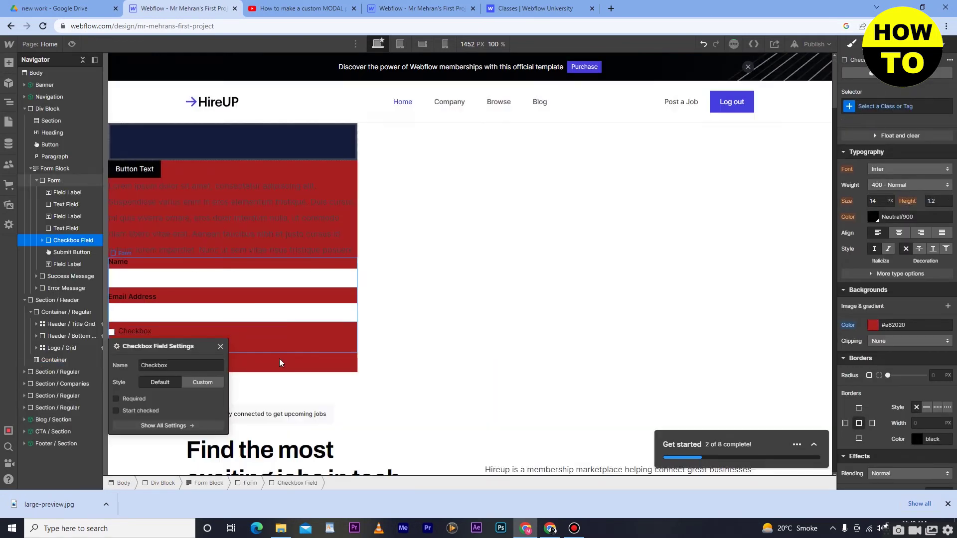
pyautogui.click(279, 358)
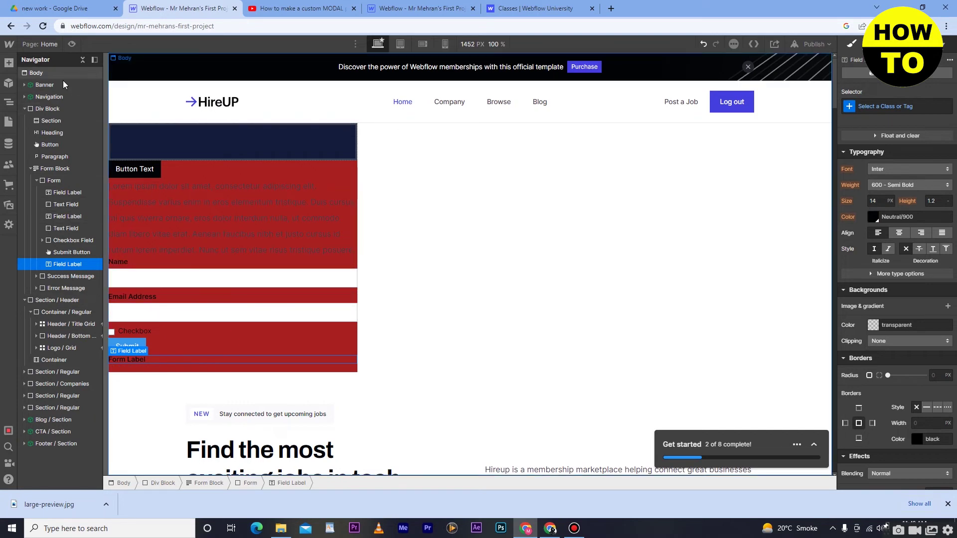
pyautogui.click(9, 63)
pyautogui.scroll(-6, 84, 296)
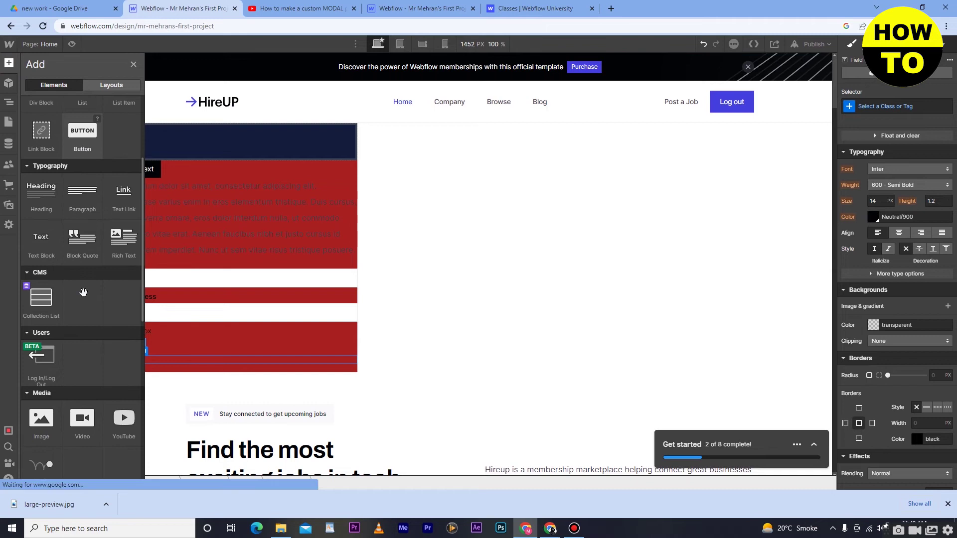
pyautogui.scroll(-1, 84, 298)
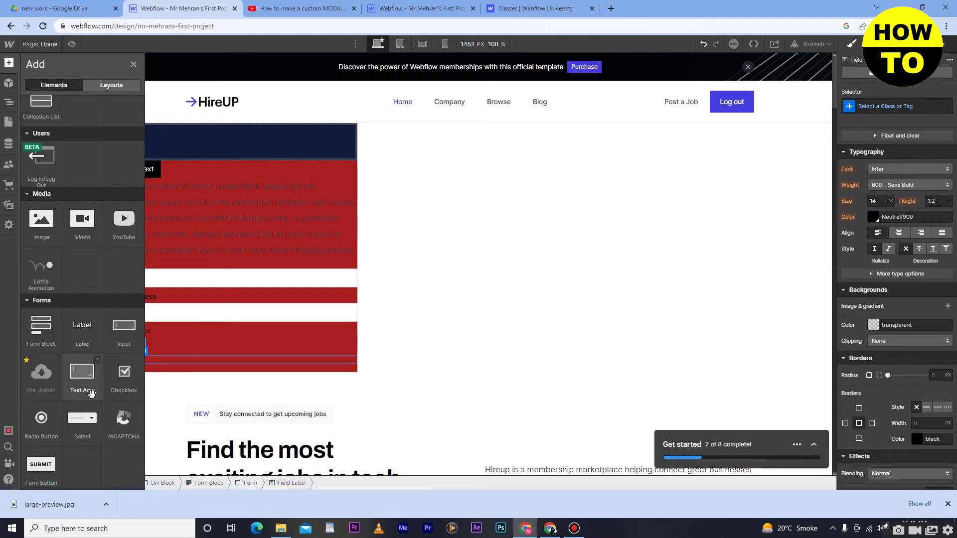
# - Delete the paragraph between the black button and the form in the red div block
pyautogui.click(243, 228)
pyautogui.rightClick(243, 217)
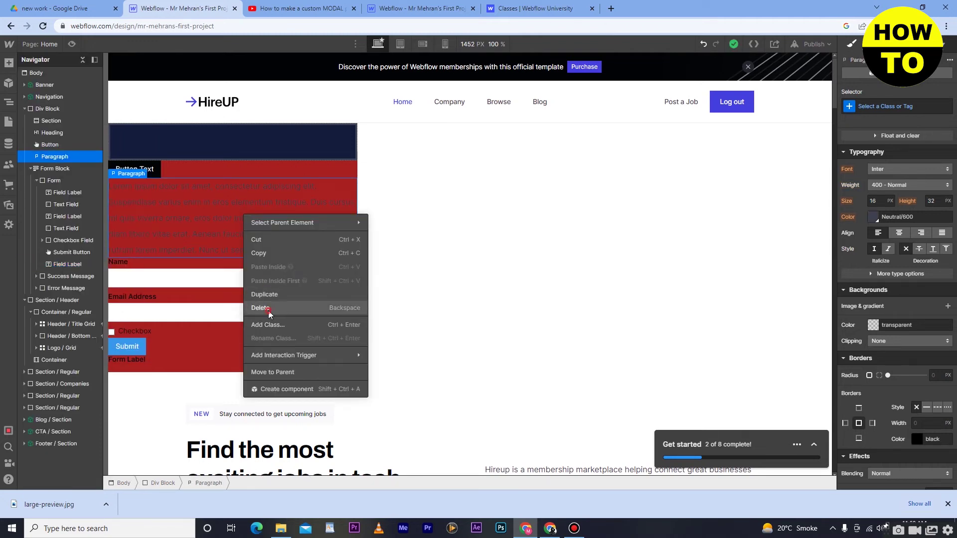
pyautogui.click(268, 309)
pyautogui.click(159, 310)
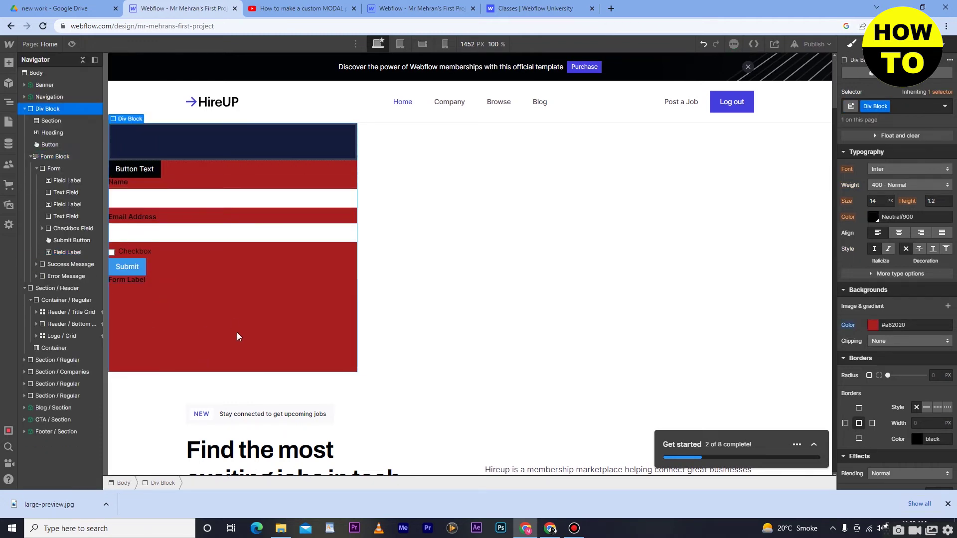
pyautogui.click(152, 170)
pyautogui.rightClick(152, 171)
pyautogui.click(198, 146)
pyautogui.click(198, 146)
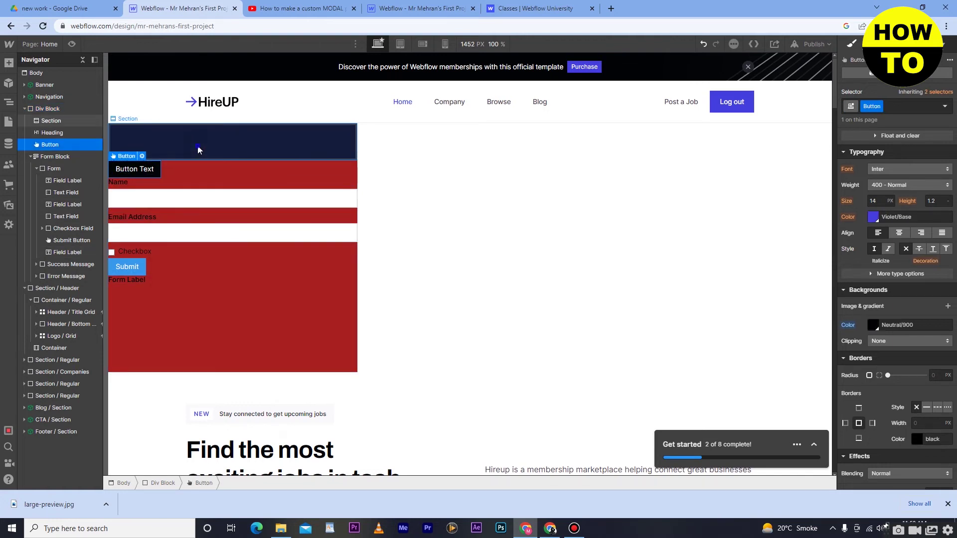
# - Delete the dark blue section and the black button above the form in the red div block
pyautogui.rightClick(198, 147)
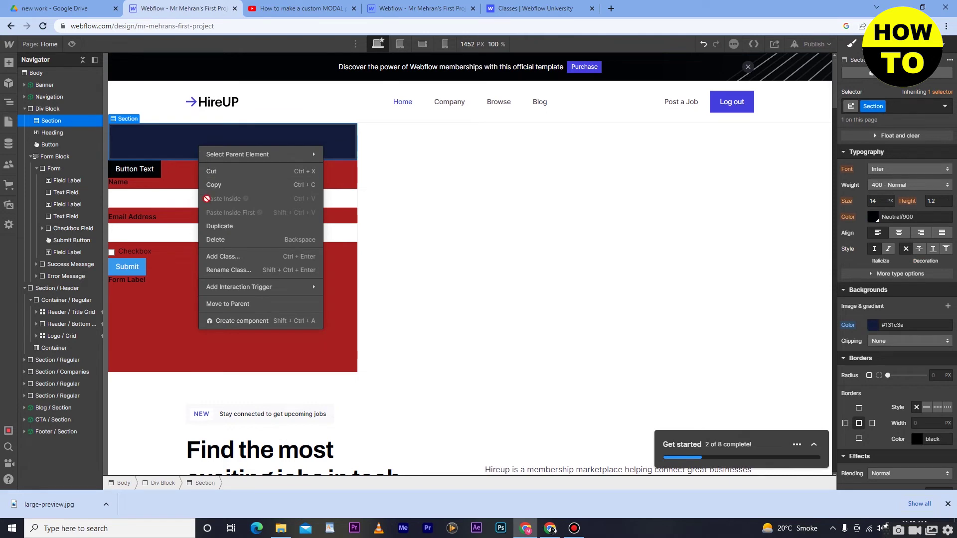
pyautogui.click(222, 238)
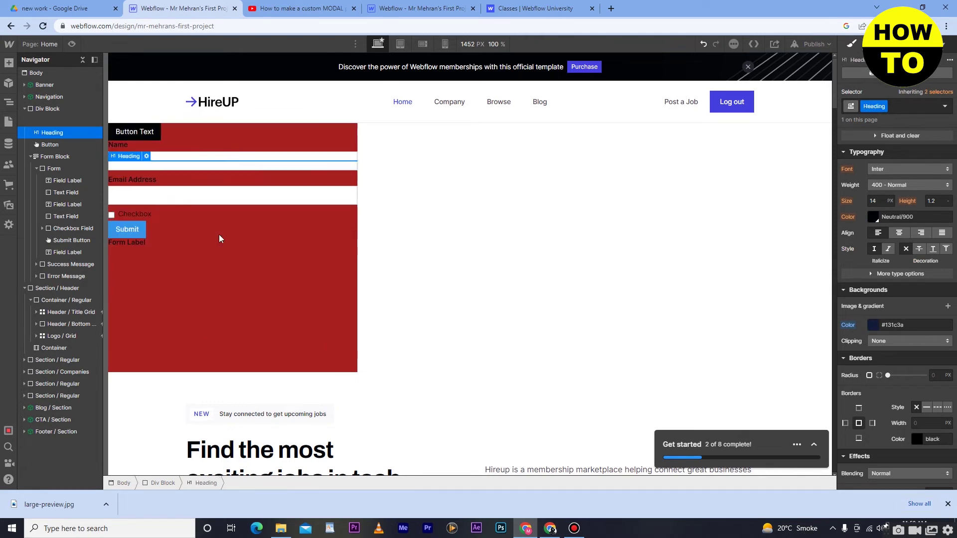
pyautogui.rightClick(145, 132)
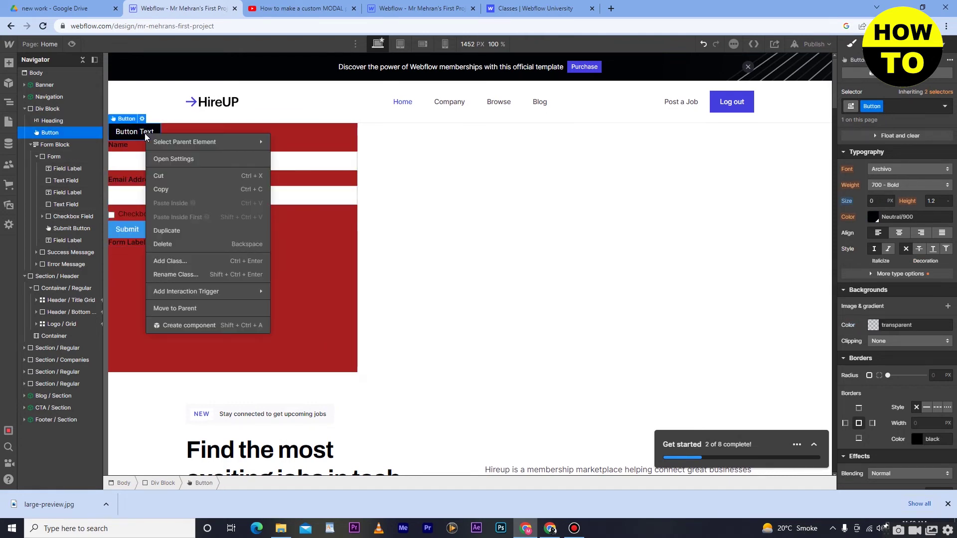
pyautogui.click(178, 244)
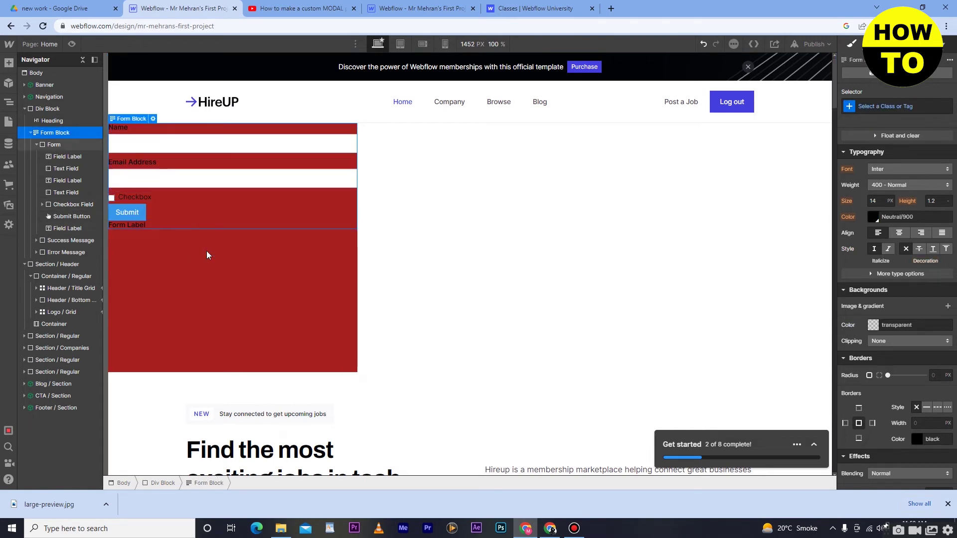
# - Delete the Form Label below the Submit button in the red div block's form
pyautogui.click(133, 223)
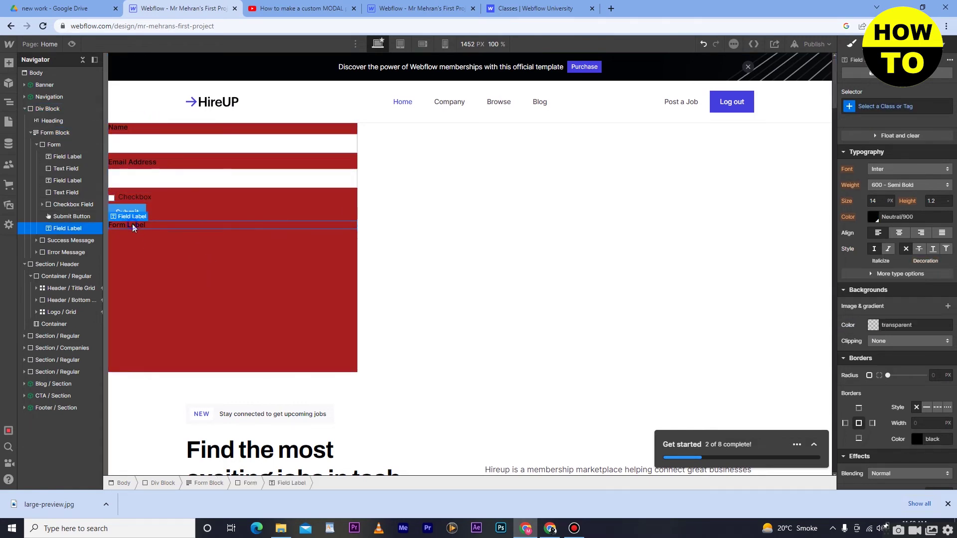
pyautogui.rightClick(133, 224)
pyautogui.click(152, 317)
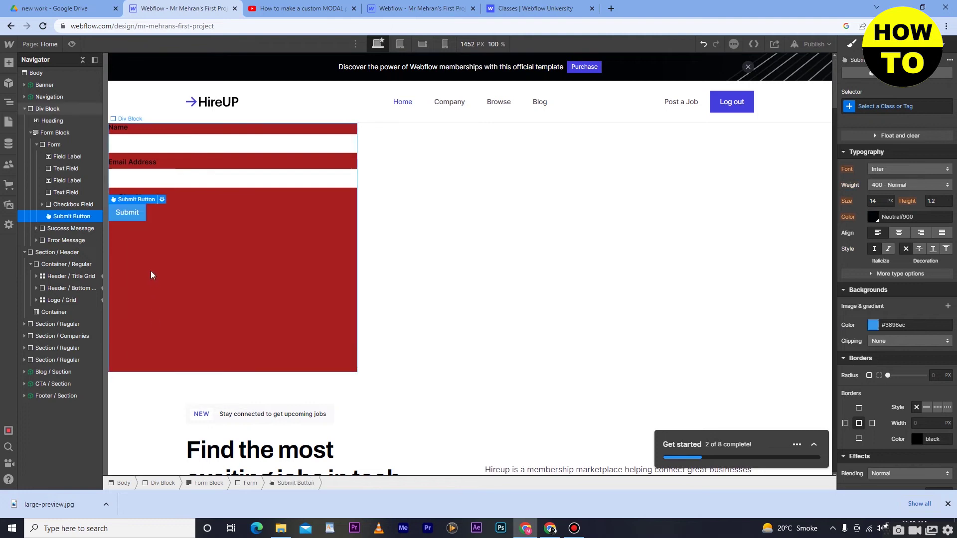
# - Try to add a reCAPTCHA directly to the red div block, outside its form
pyautogui.click(157, 233)
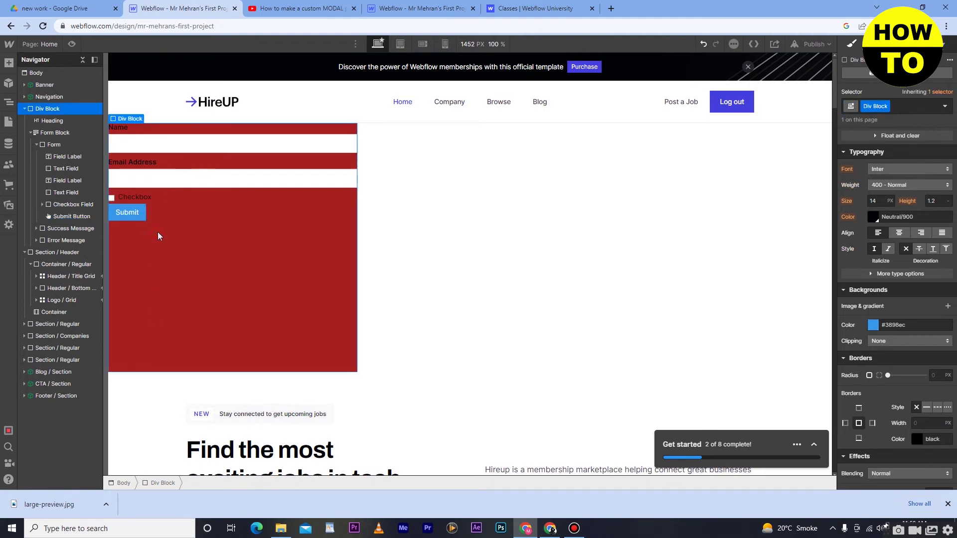
pyautogui.click(9, 62)
pyautogui.scroll(-6, 71, 309)
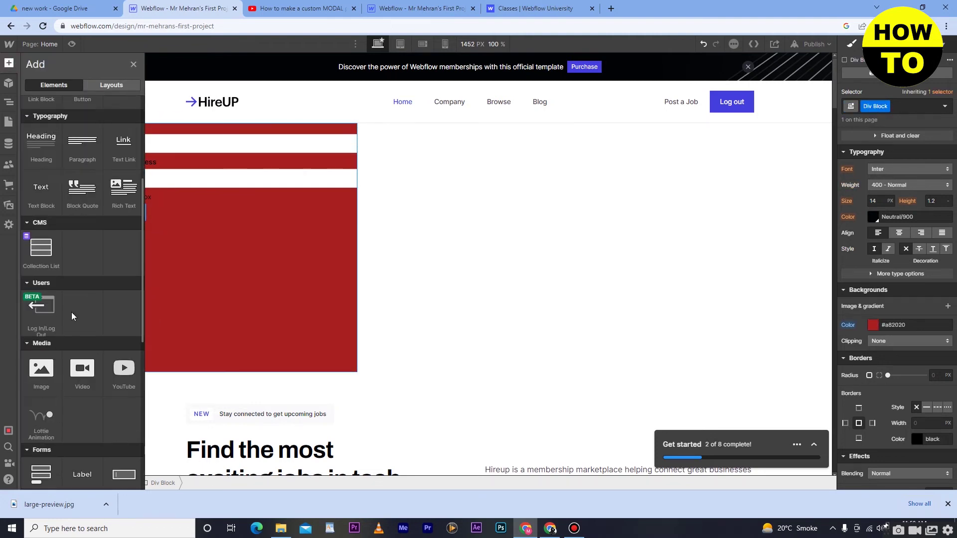
pyautogui.scroll(-1, 87, 264)
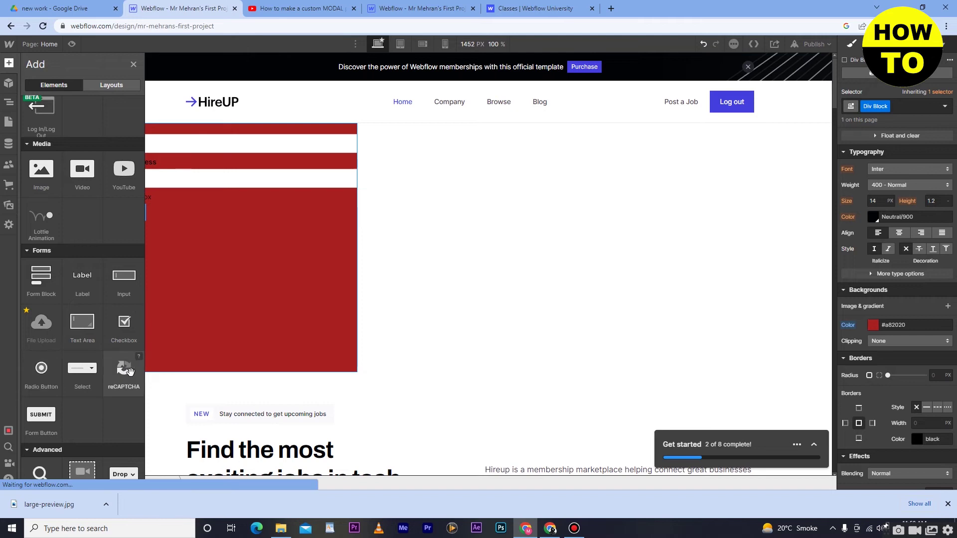
pyautogui.moveTo(130, 373); pyautogui.dragTo(102, 228)
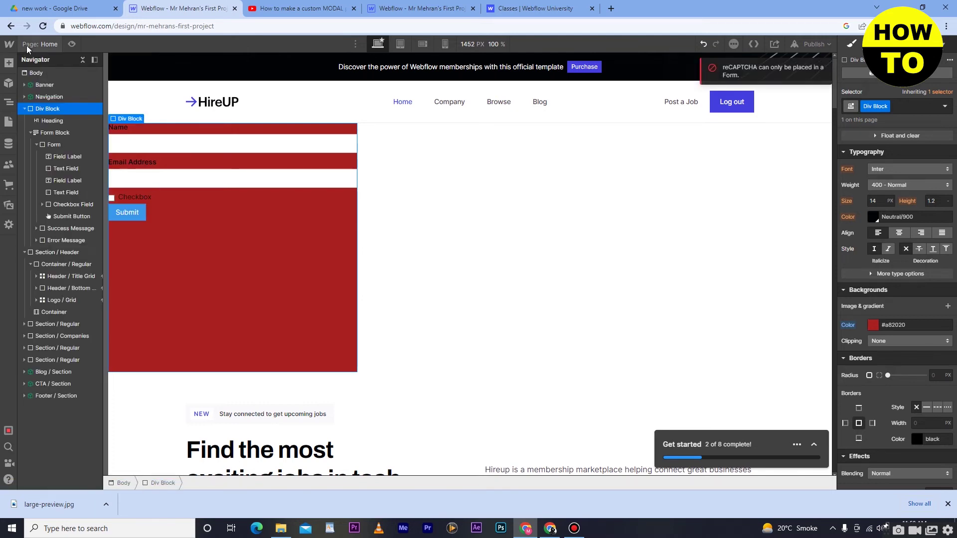
pyautogui.click(9, 62)
pyautogui.scroll(-10, 102, 441)
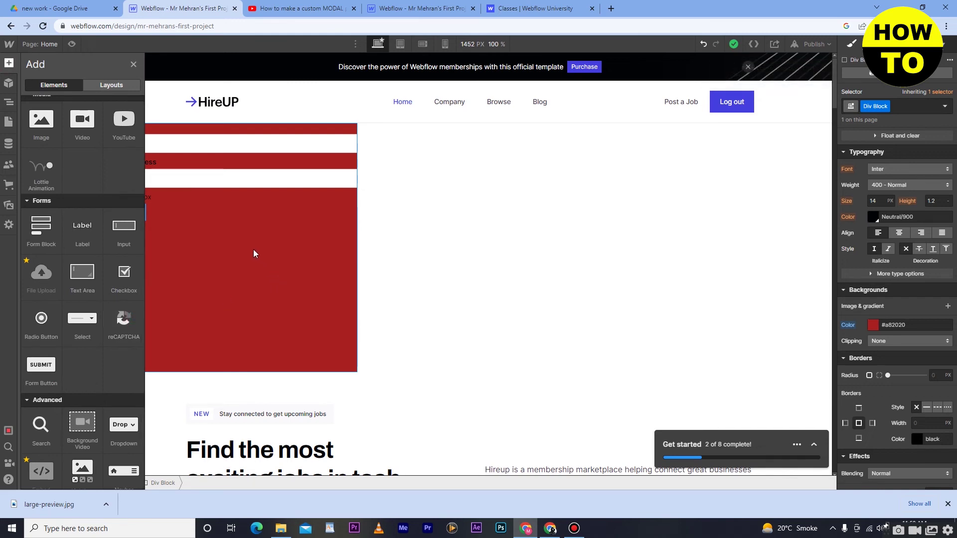
pyautogui.moveTo(128, 319); pyautogui.dragTo(187, 266)
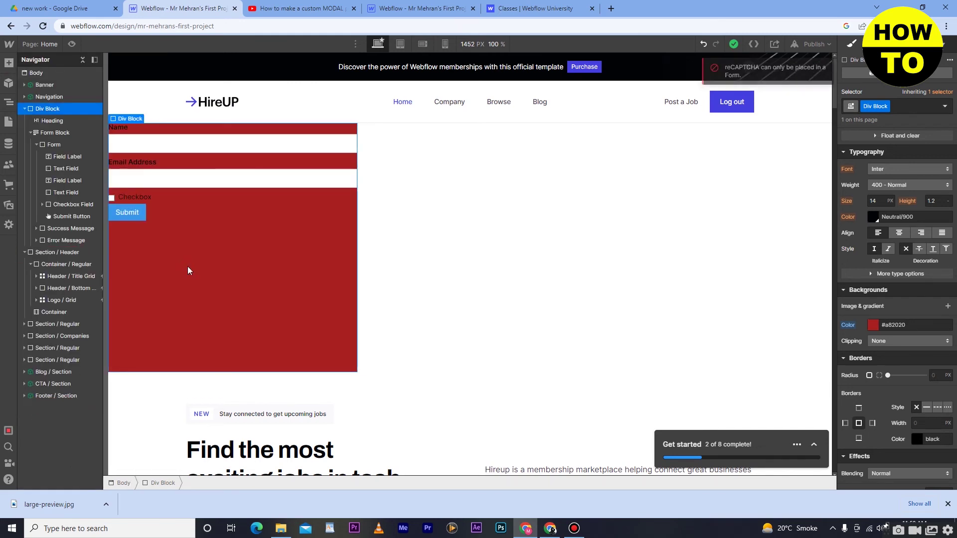
# - Try to add a Text Area to the empty part of the red div block, below the form
pyautogui.click(9, 63)
pyautogui.scroll(-7, 106, 311)
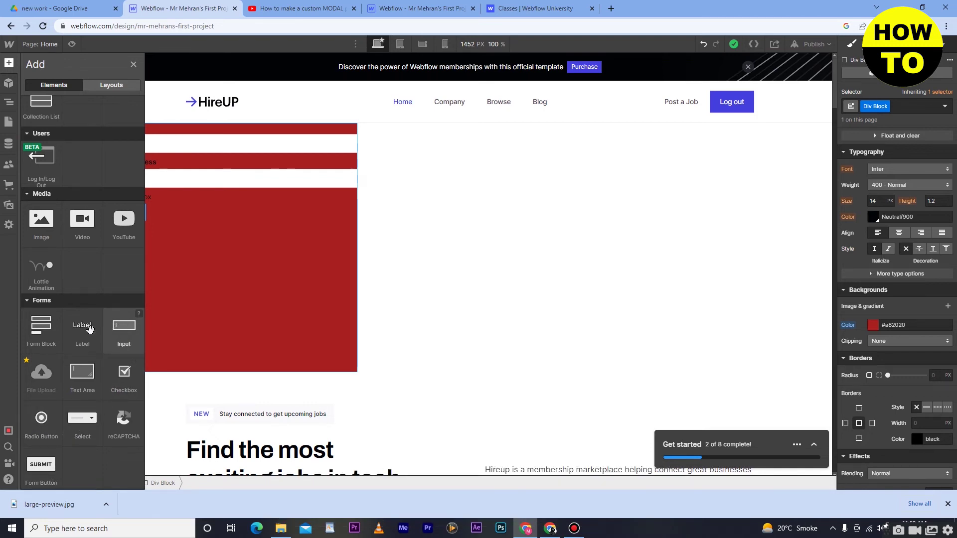
pyautogui.moveTo(82, 372); pyautogui.dragTo(176, 255)
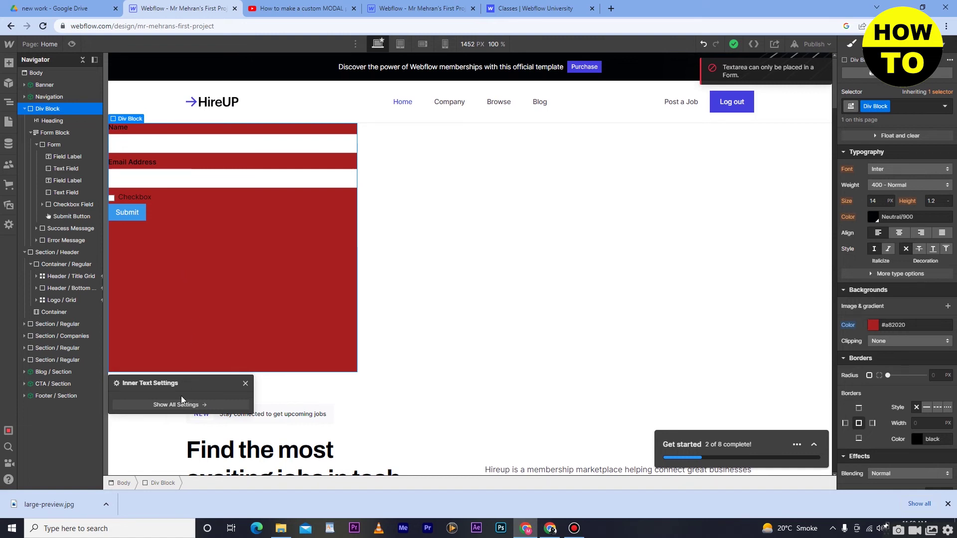
pyautogui.rightClick(172, 276)
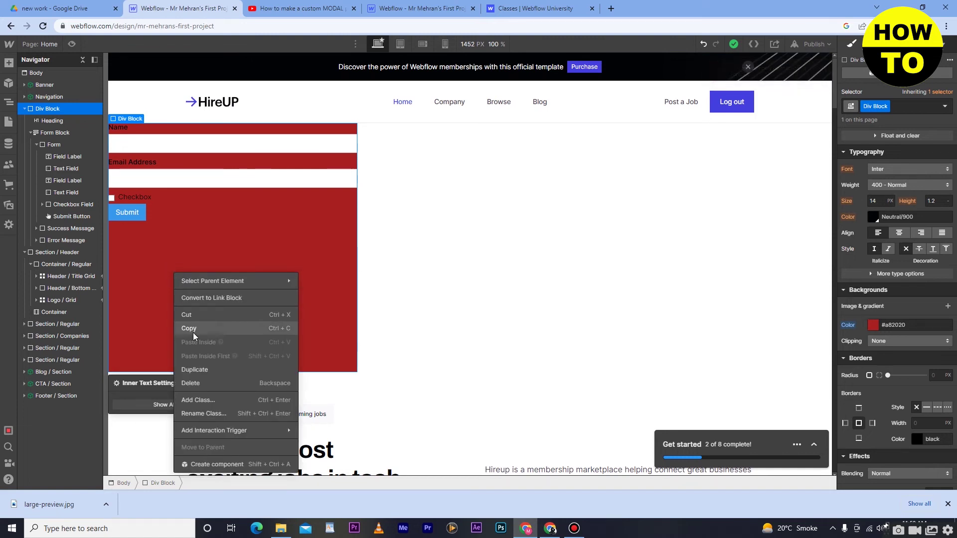
pyautogui.click(186, 382)
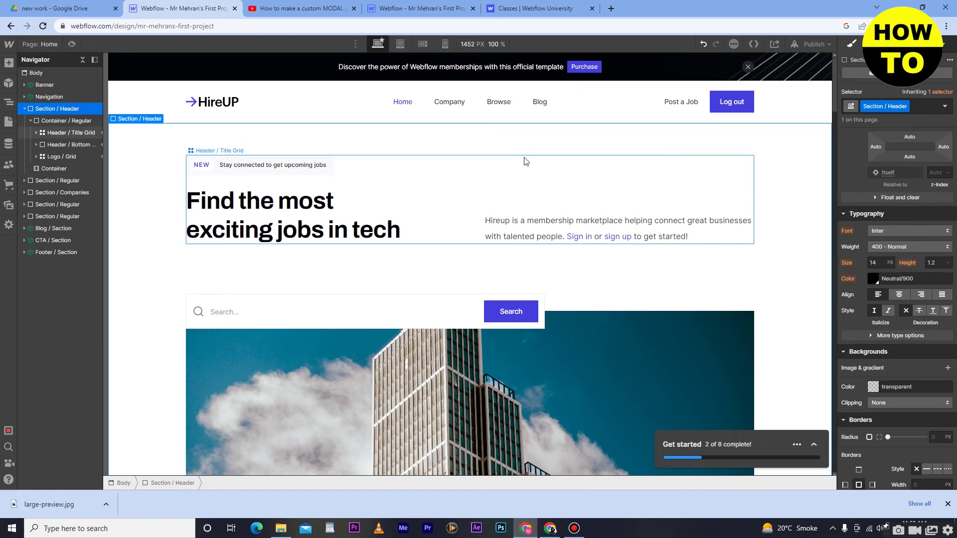
pyautogui.hotkey('ctrl', 'z')
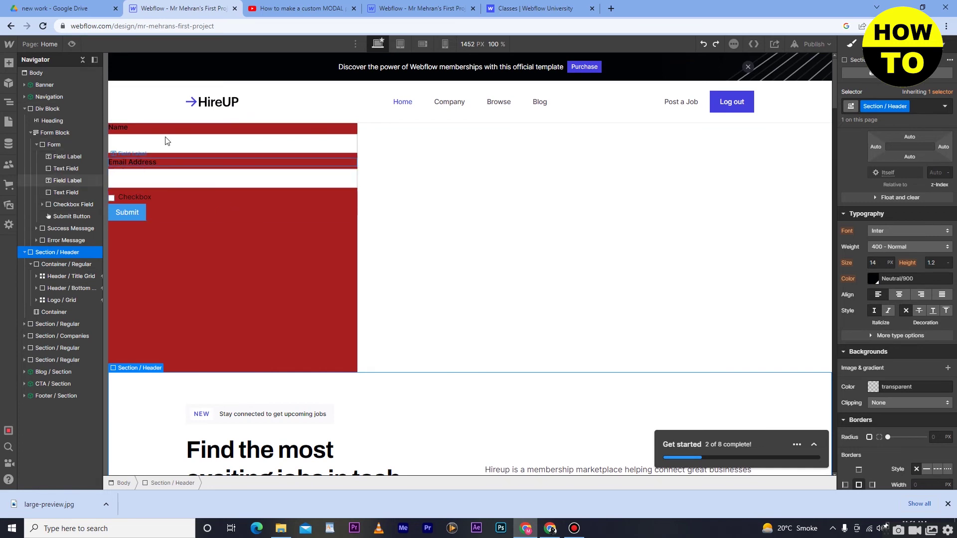
# - Add a Search element to the red div block, directly below the form's Submit button
pyautogui.click(9, 63)
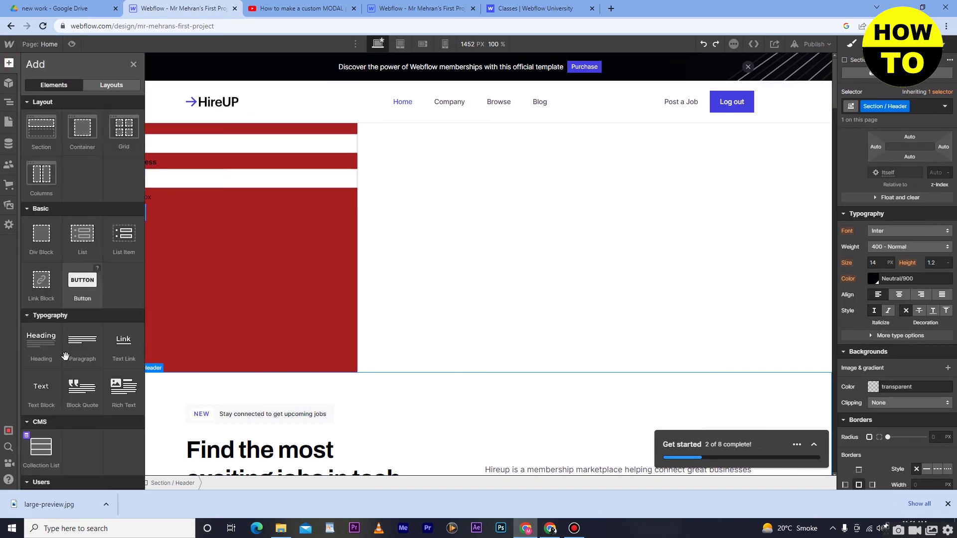
pyautogui.scroll(-10, 68, 357)
pyautogui.scroll(-1, 49, 324)
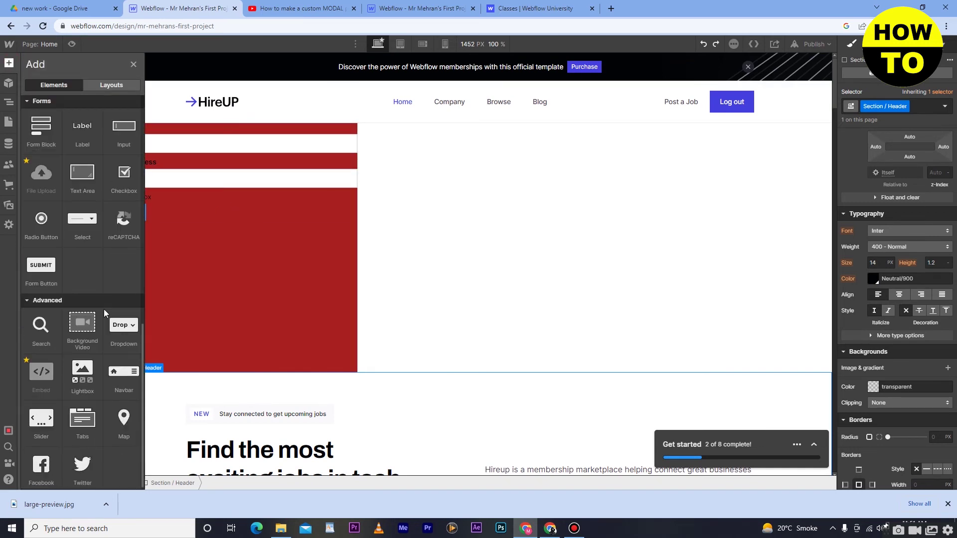
pyautogui.moveTo(50, 321); pyautogui.dragTo(232, 229)
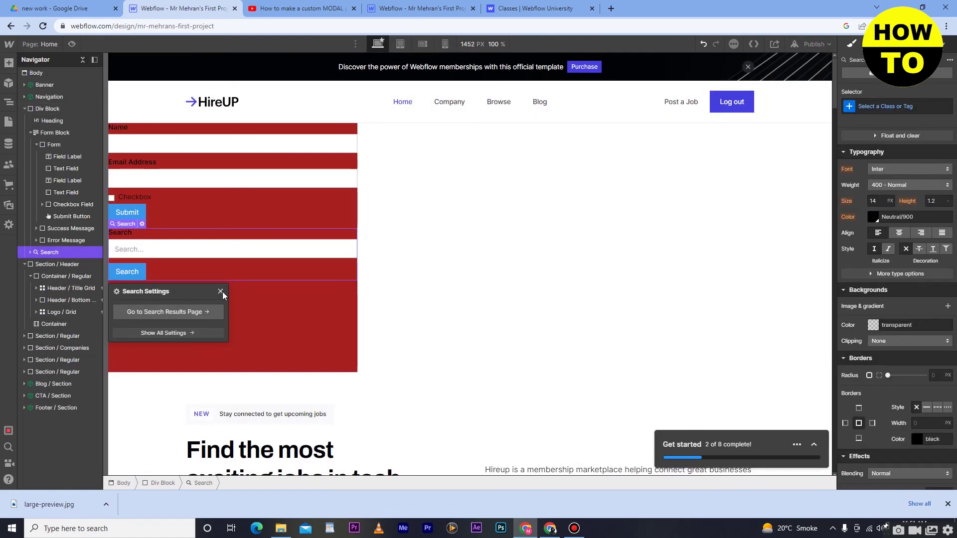
# - Add a Dropdown with its default settings to the red div block, below the Search element
pyautogui.click(8, 63)
pyautogui.scroll(-12, 59, 289)
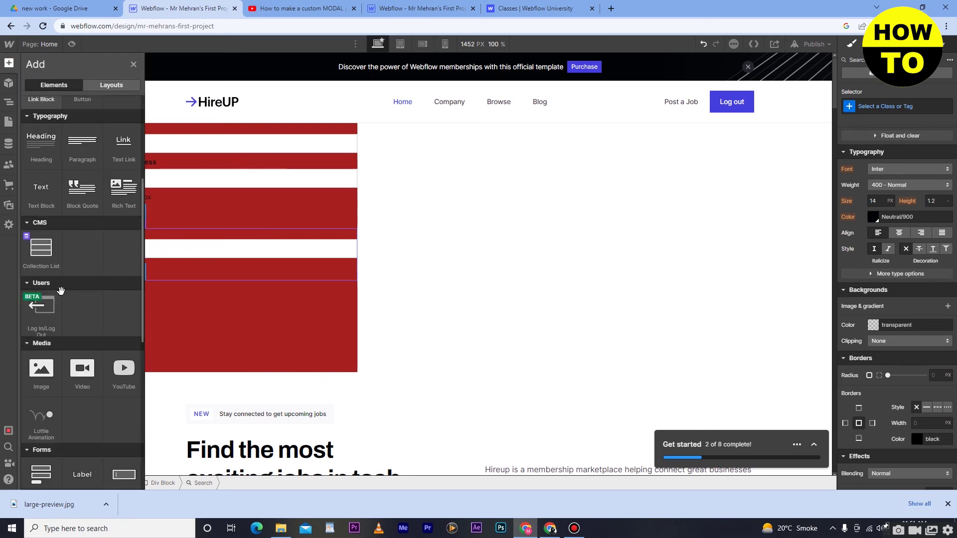
pyautogui.scroll(-1, 60, 290)
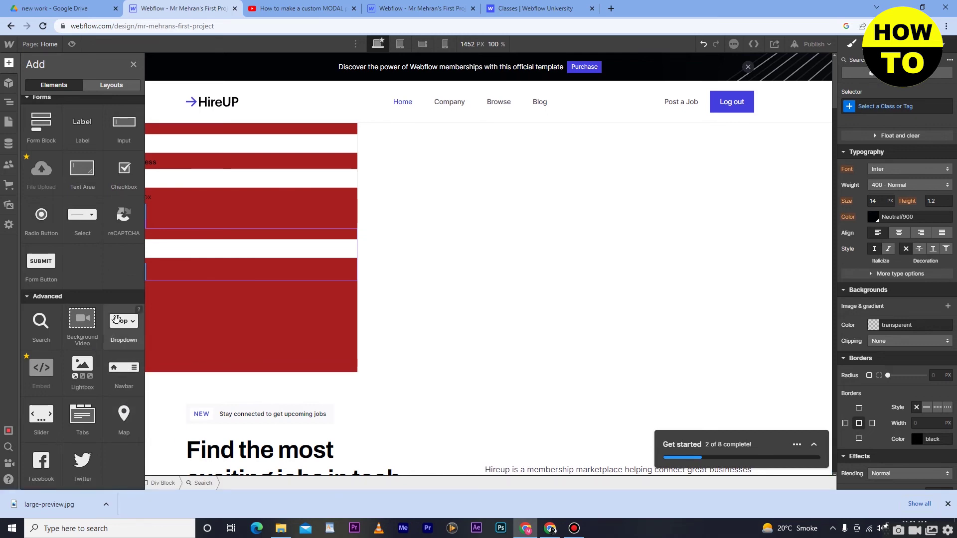
pyautogui.moveTo(246, 298); pyautogui.dragTo(247, 299)
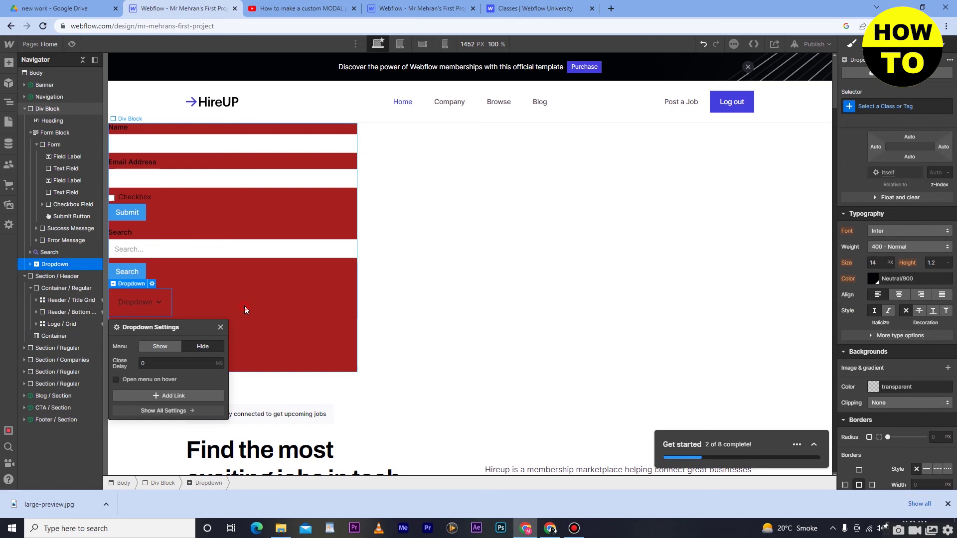
pyautogui.click(244, 306)
pyautogui.click(156, 303)
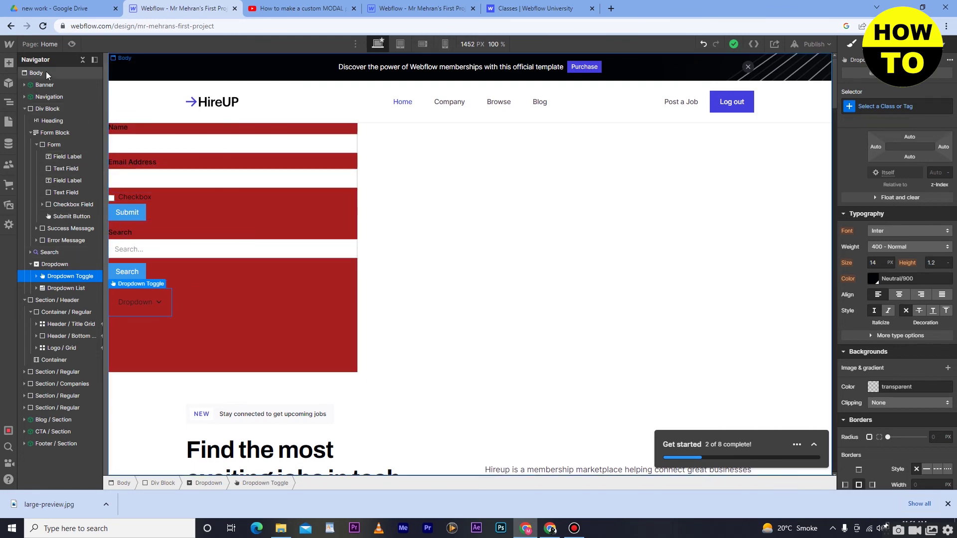
# - Add a Facebook element with its default settings between the Search element and the Dropdown in the red div block
pyautogui.click(9, 63)
pyautogui.scroll(-10, 59, 299)
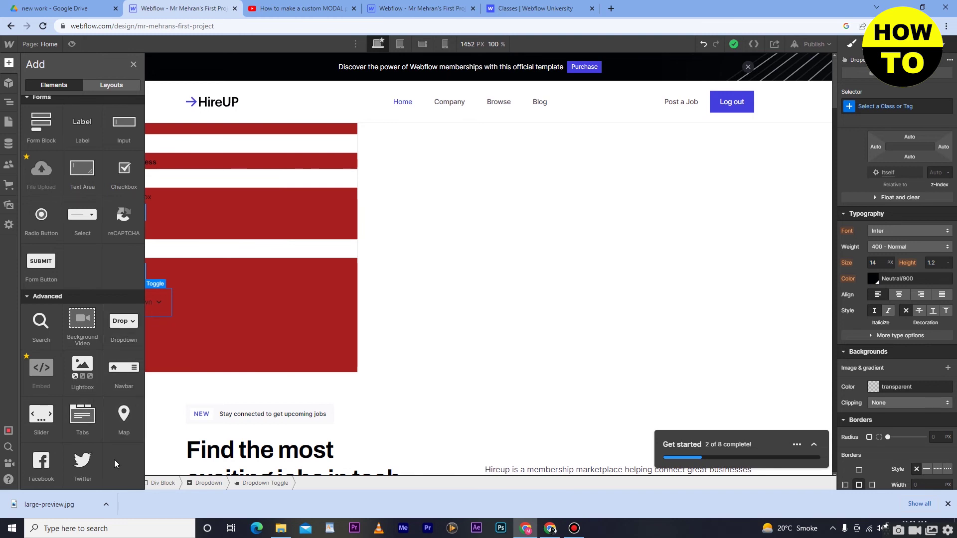
pyautogui.moveTo(100, 428); pyautogui.dragTo(134, 300)
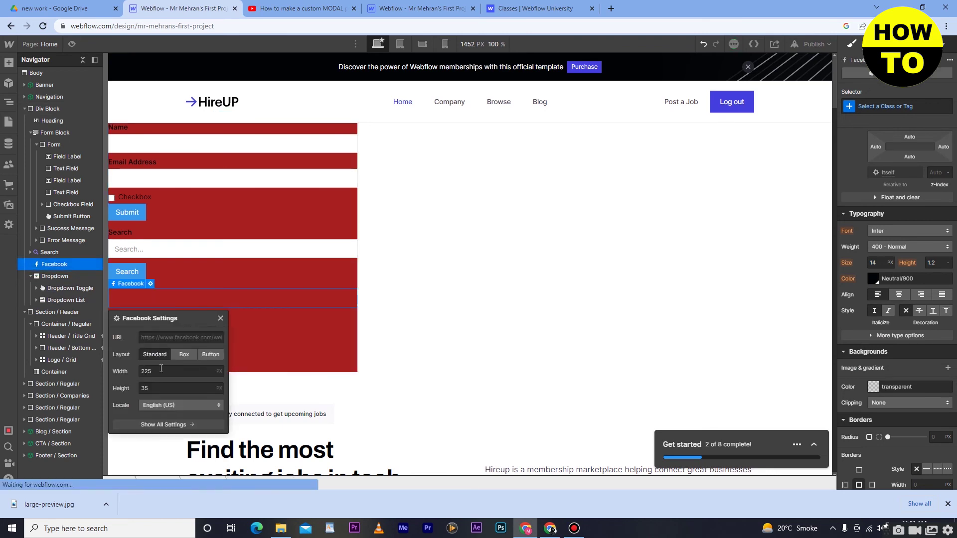
pyautogui.click(289, 328)
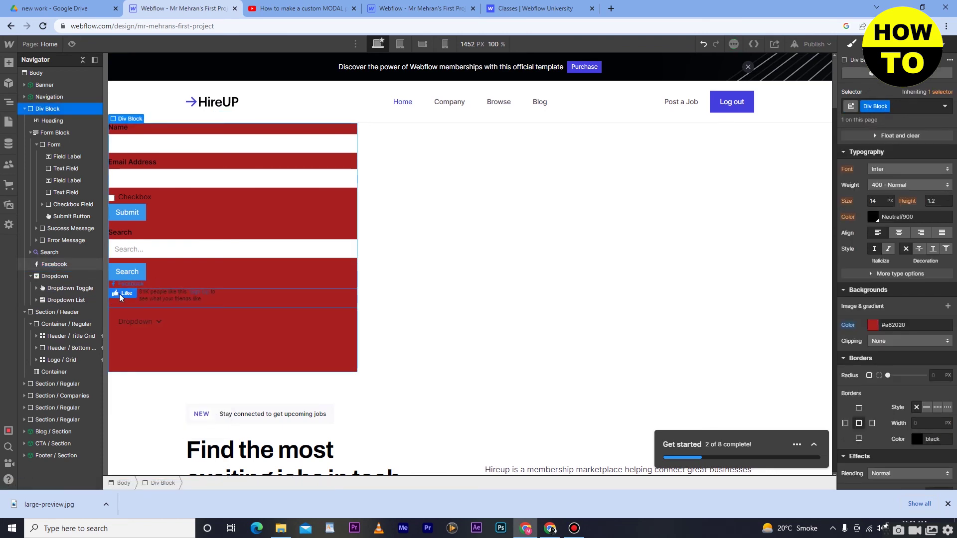
# - Add a Twitter element with its default Tweet settings to the red div block, below the Dropdown
pyautogui.click(9, 62)
pyautogui.scroll(-10, 57, 345)
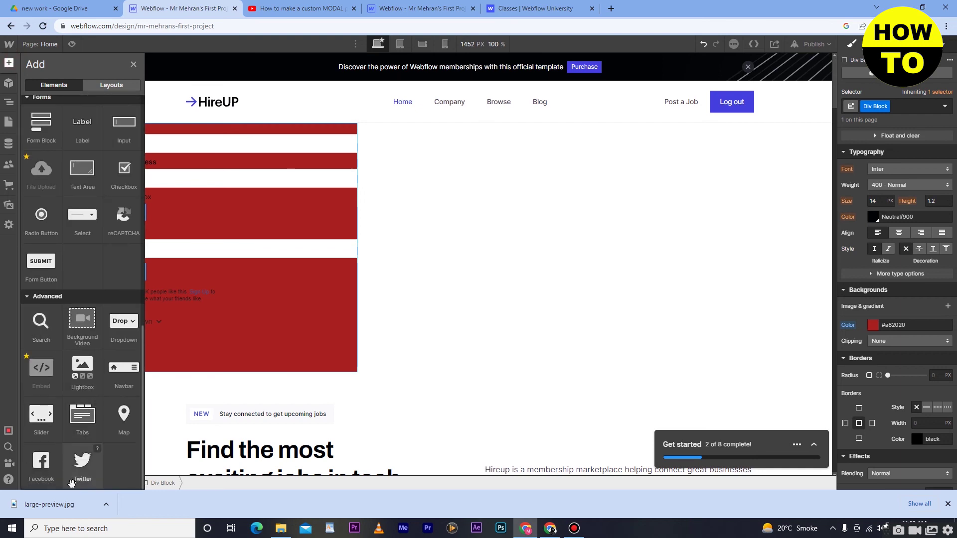
pyautogui.moveTo(148, 414); pyautogui.dragTo(196, 333)
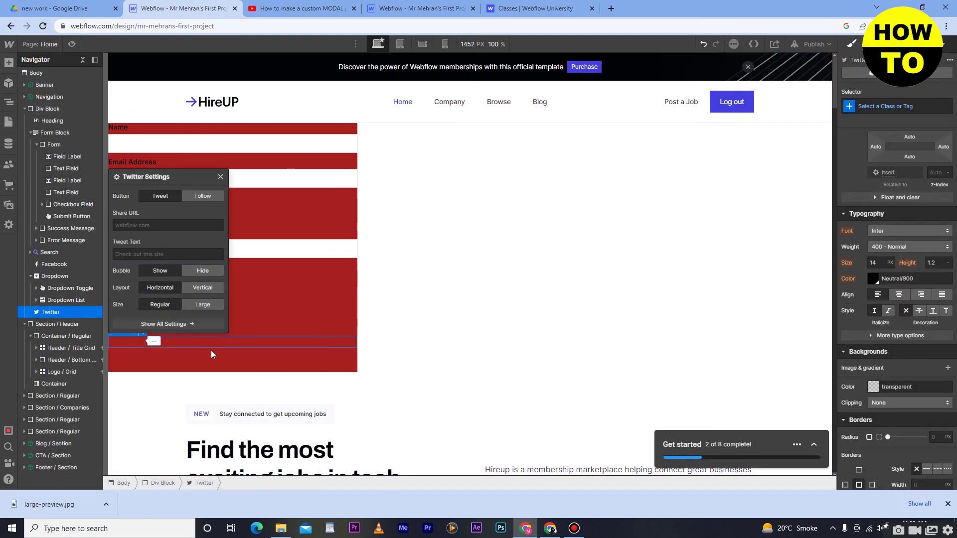
pyautogui.click(211, 349)
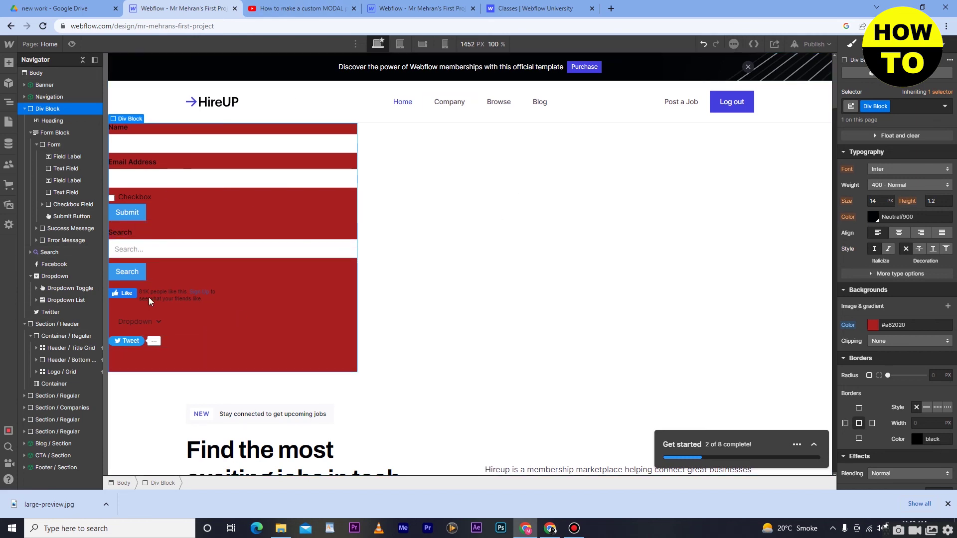
# - Try to add a Button to the red div block beside the Tweet button
pyautogui.click(8, 62)
pyautogui.scroll(-5, 42, 225)
pyautogui.scroll(-5, 40, 243)
pyautogui.scroll(15, 39, 255)
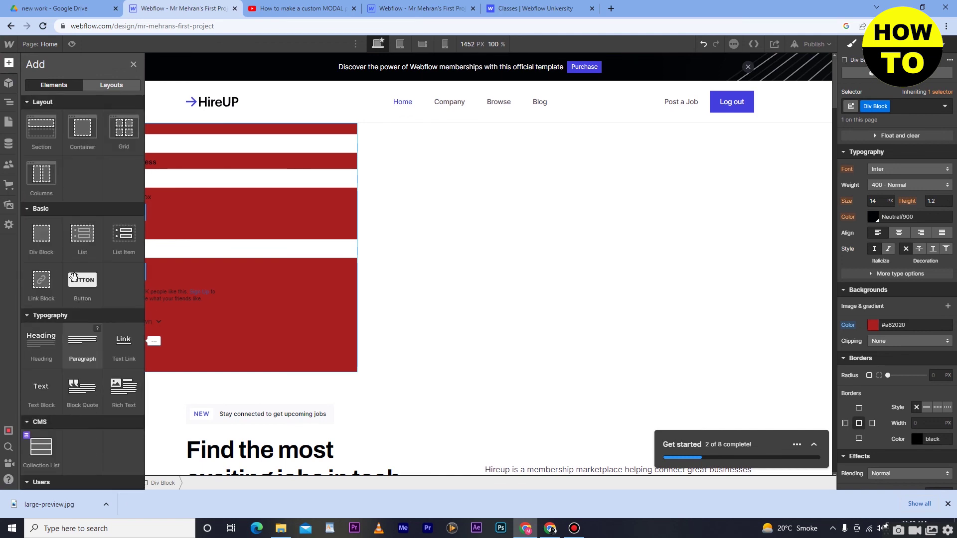
pyautogui.moveTo(74, 278); pyautogui.dragTo(310, 340)
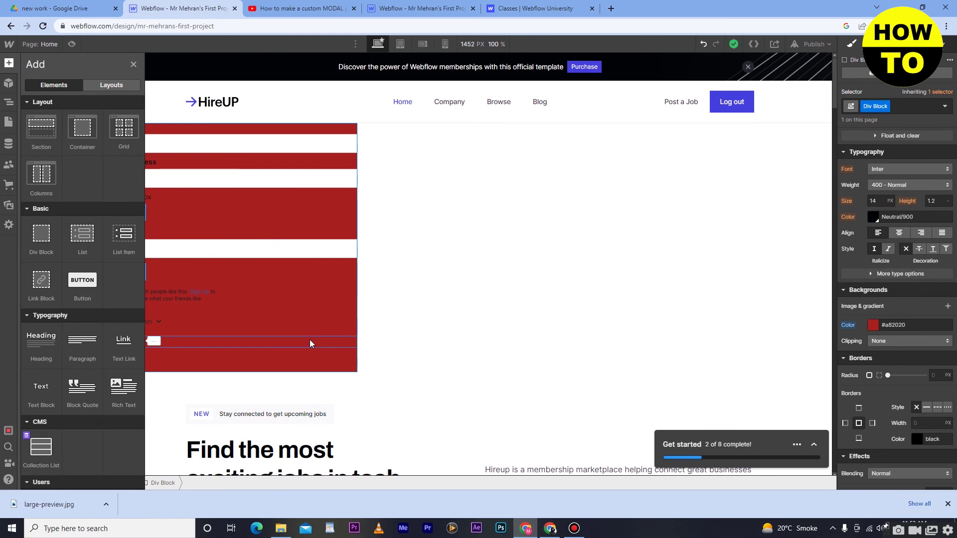
pyautogui.moveTo(98, 217); pyautogui.dragTo(272, 219)
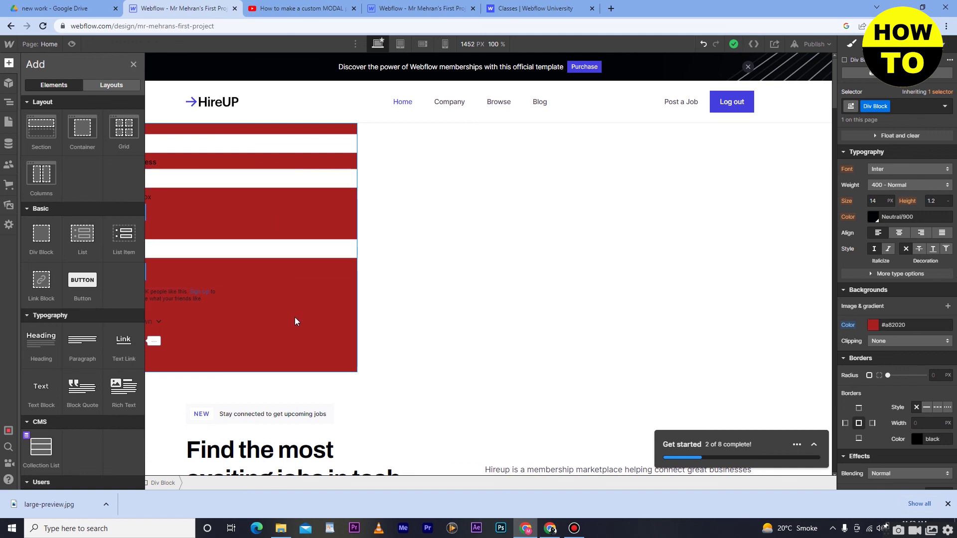
# - Show the page's element hierarchy and examine the red div block's style settings from size and typography through borders and effects
pyautogui.press('z')
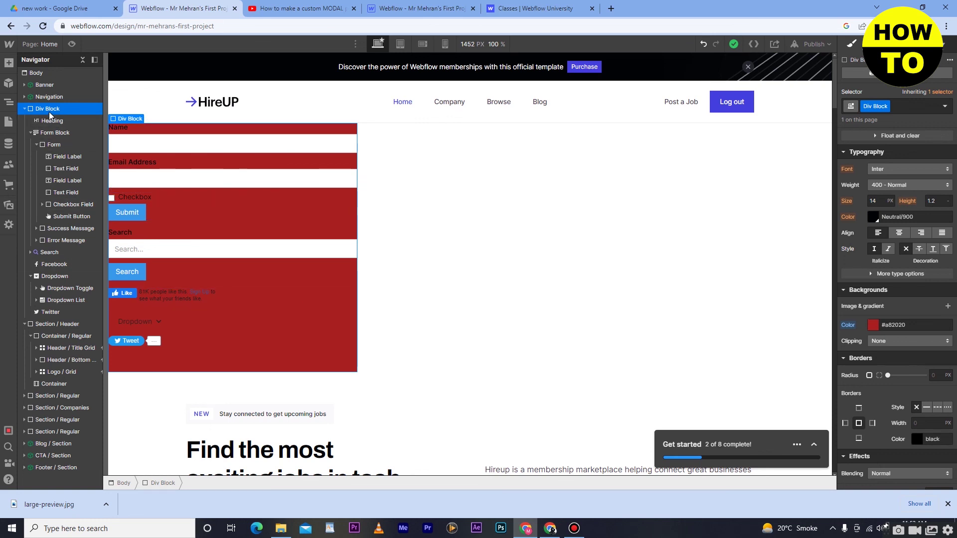
pyautogui.scroll(-2, 892, 272)
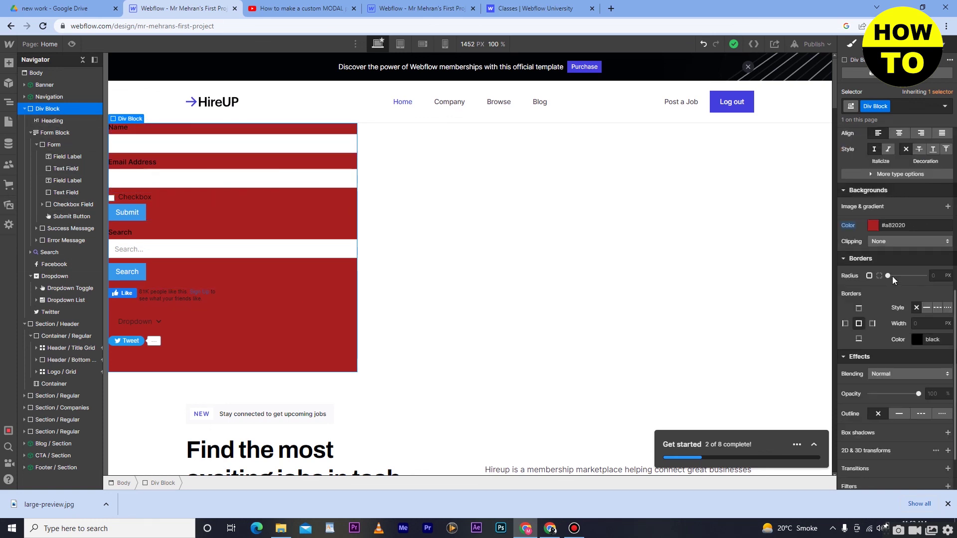
pyautogui.scroll(-1, 892, 280)
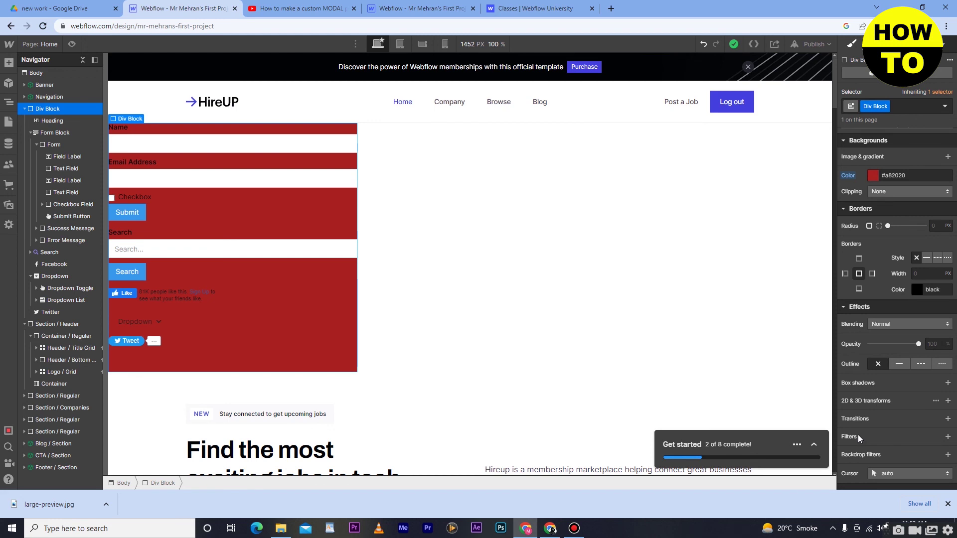
pyautogui.scroll(-1, 881, 430)
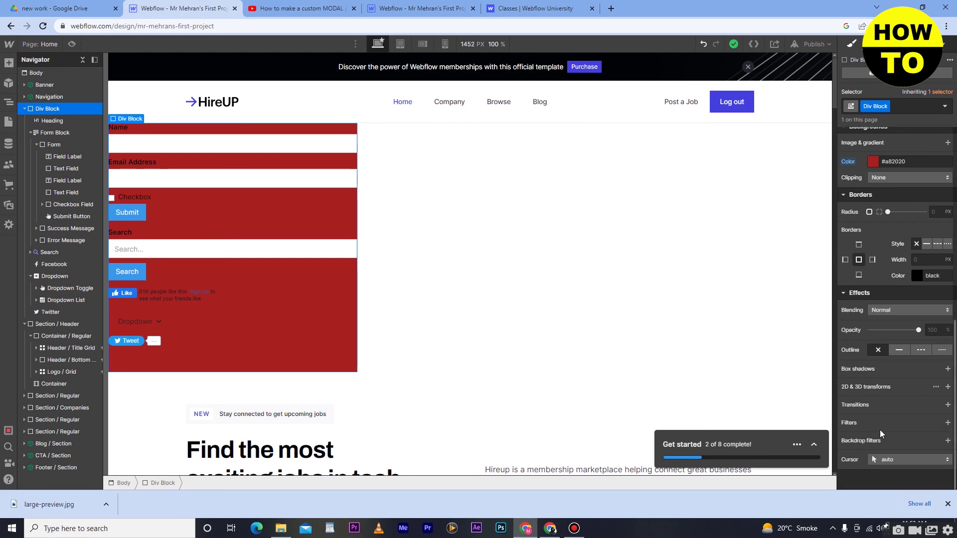
pyautogui.scroll(3, 911, 240)
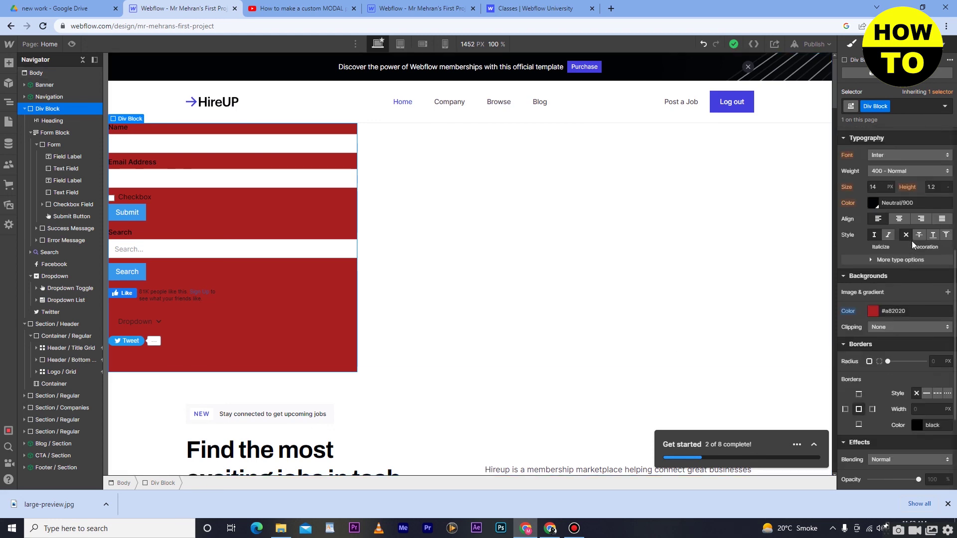
pyautogui.scroll(5, 911, 241)
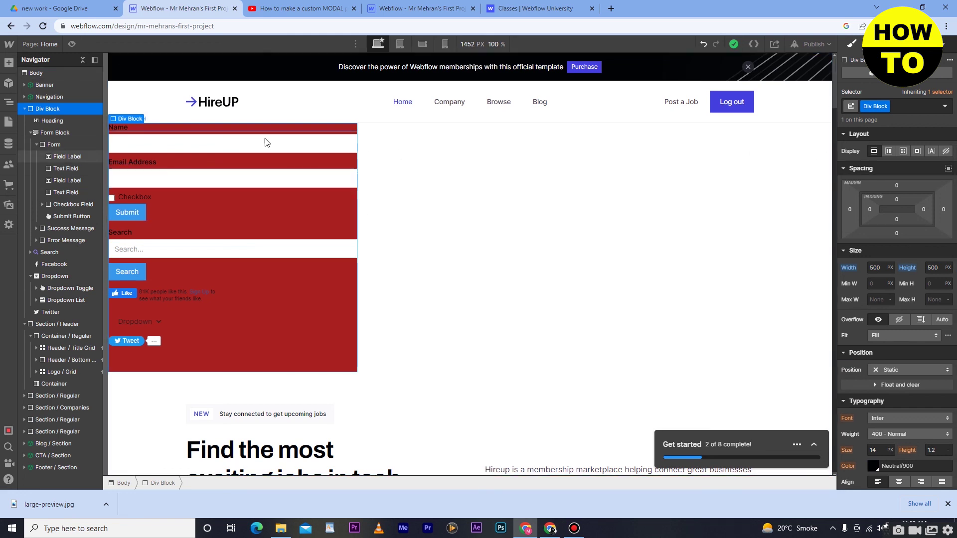
# - Select the red div block in the element hierarchy and collapse the Section / Header branch below it
pyautogui.moveTo(227, 208); pyautogui.dragTo(348, 212)
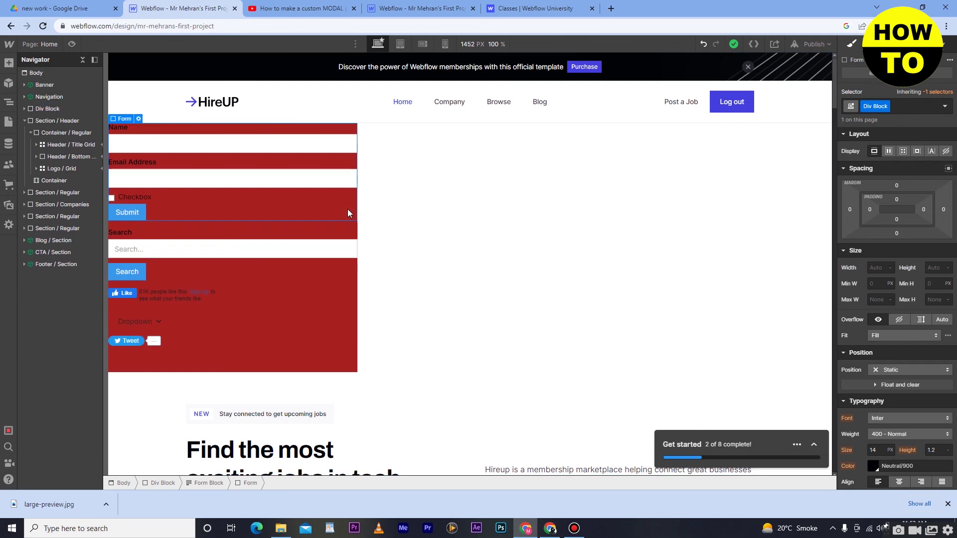
pyautogui.click(34, 111)
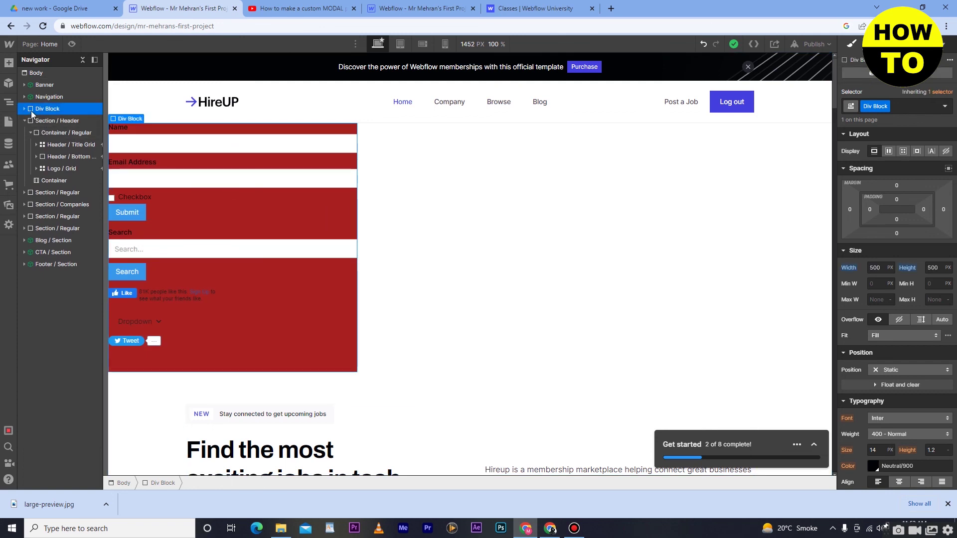
pyautogui.click(25, 121)
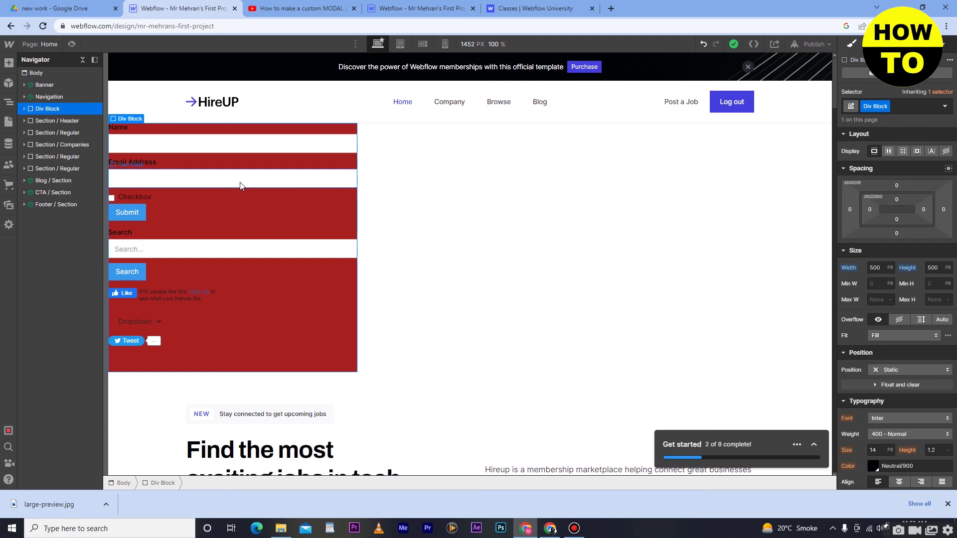
# - Find the Div Block element by searching for "div" and place a new one between the Navigation and the red div block
pyautogui.hotkey('ctrl', 'e')
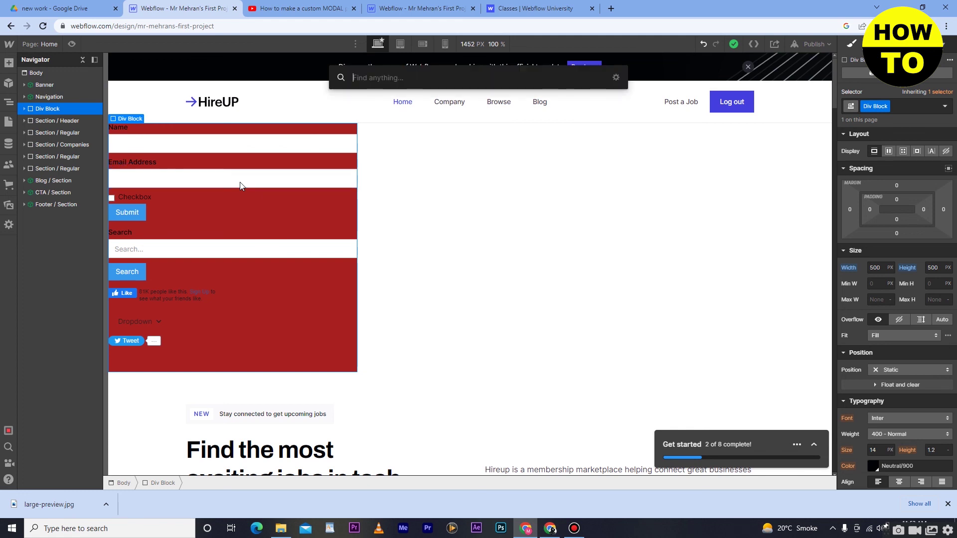
pyautogui.write('div')
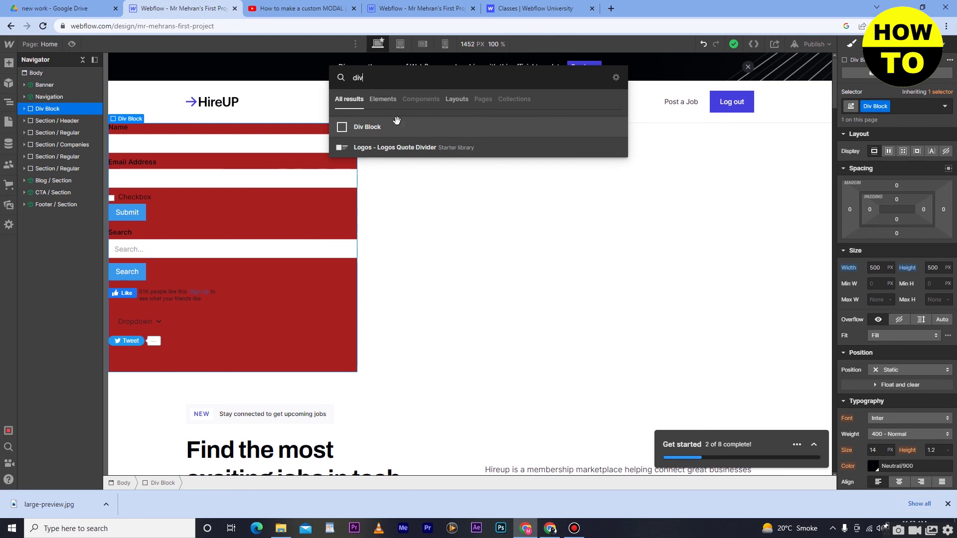
pyautogui.moveTo(393, 131); pyautogui.dragTo(67, 130)
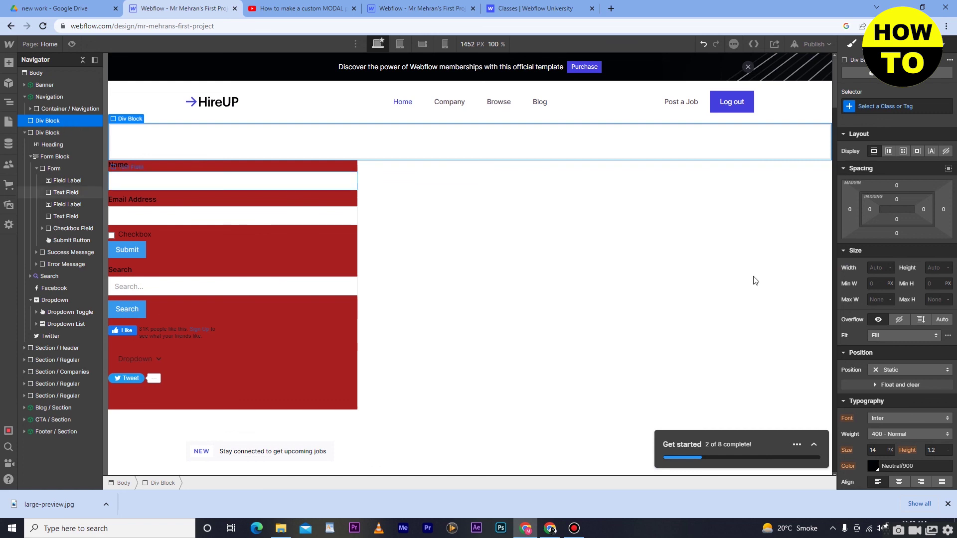
# - Delete the empty, unstyled div block above the red div block
pyautogui.scroll(-4, 859, 279)
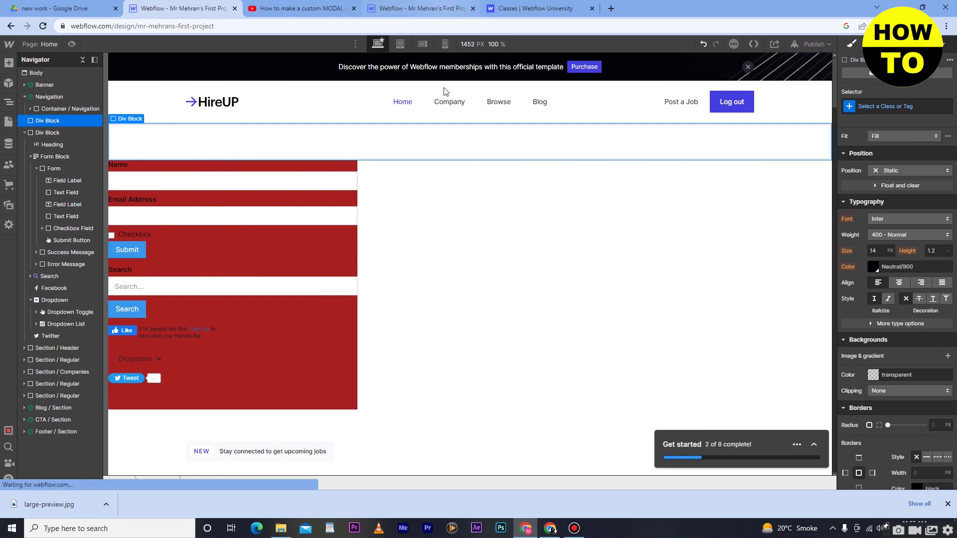
pyautogui.scroll(-2, 318, 249)
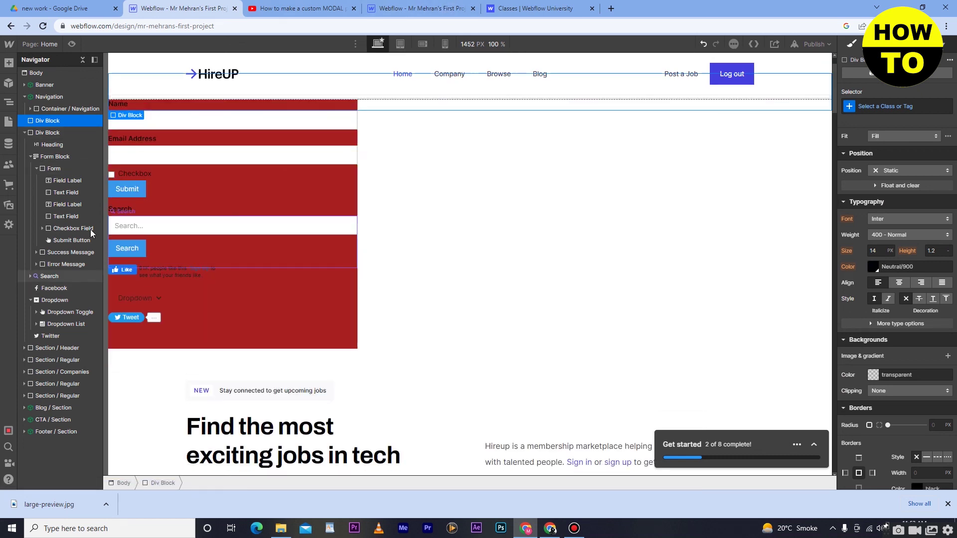
pyautogui.scroll(2, 153, 200)
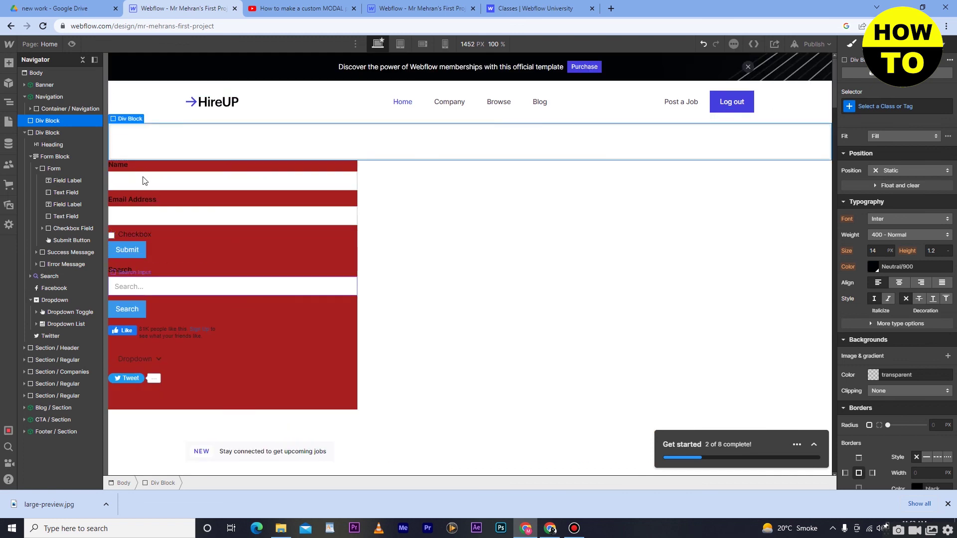
pyautogui.rightClick(140, 129)
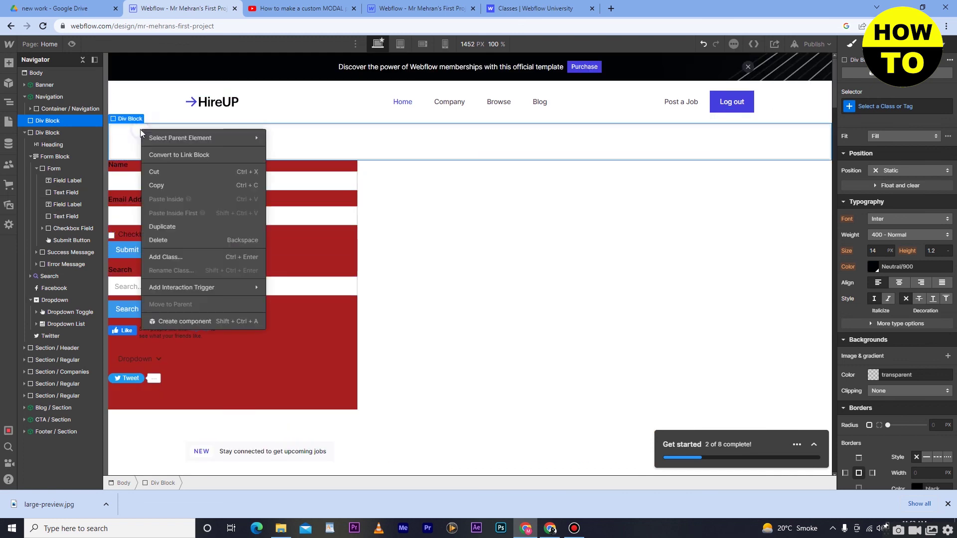
pyautogui.click(159, 241)
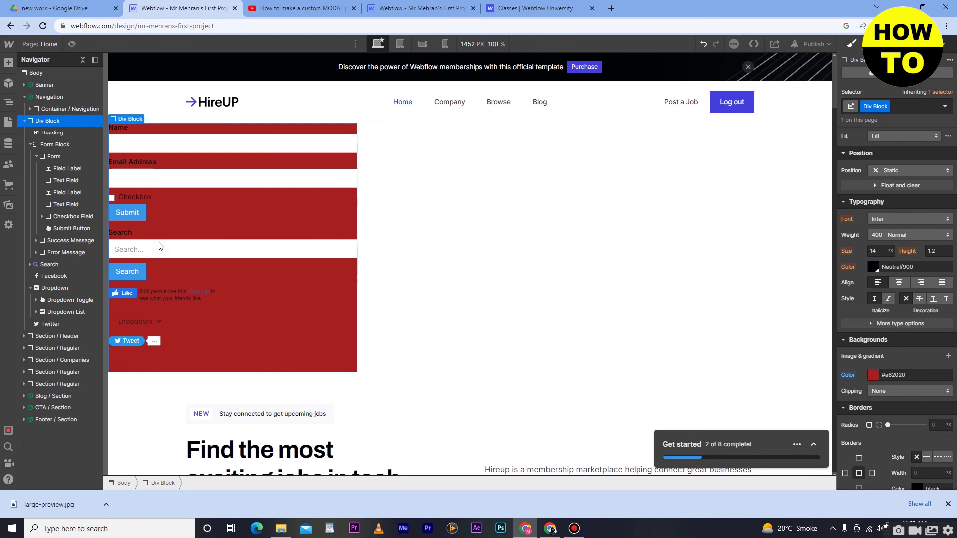